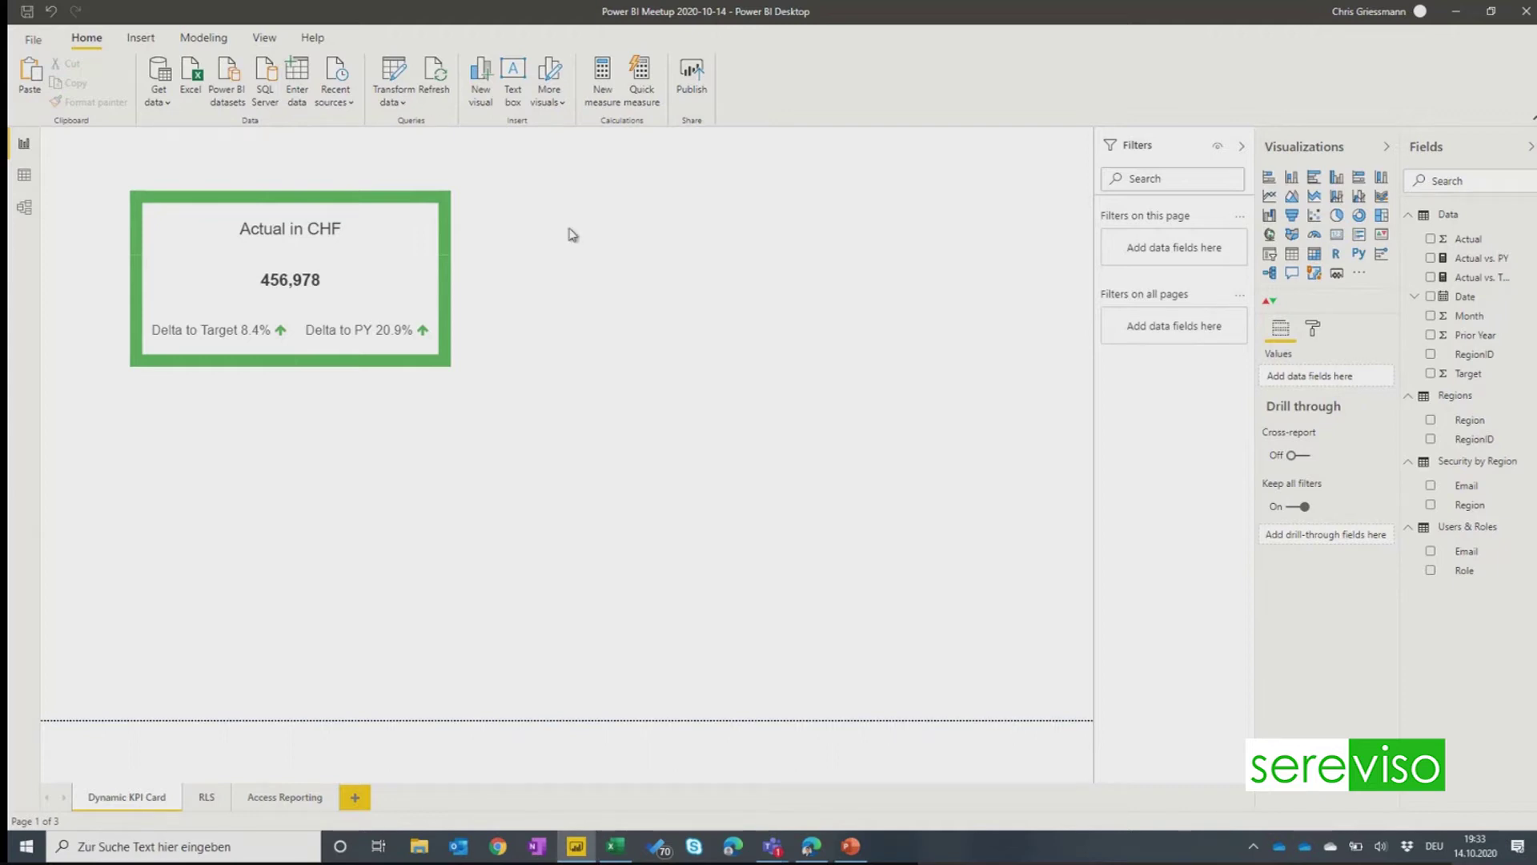
Step: Search all categories of the AppSource visuals for "sereviso" and close the visuals gallery
click(1359, 273)
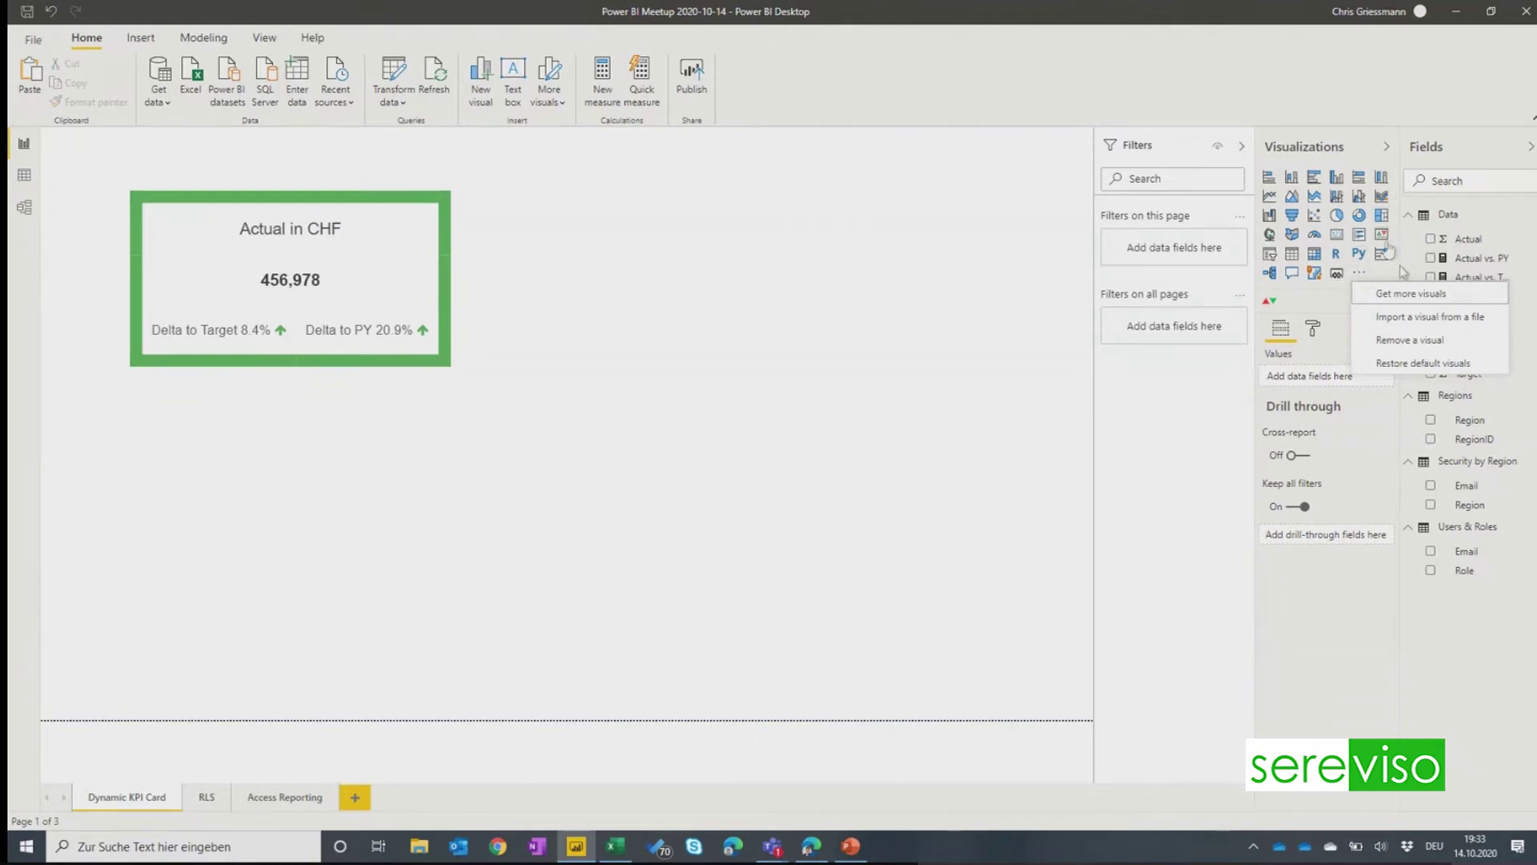
click(1397, 294)
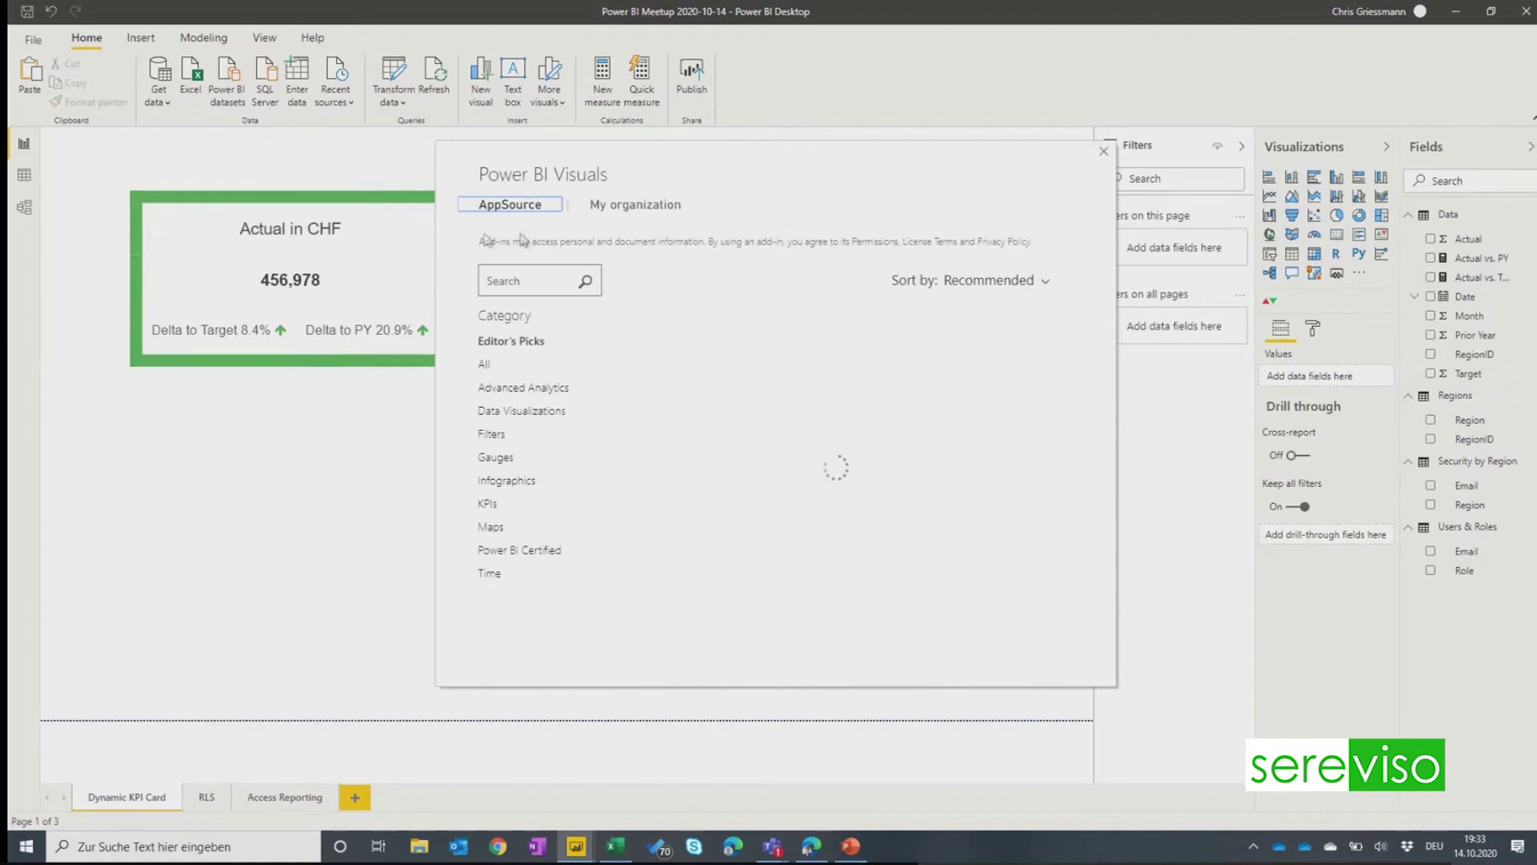
click(490, 204)
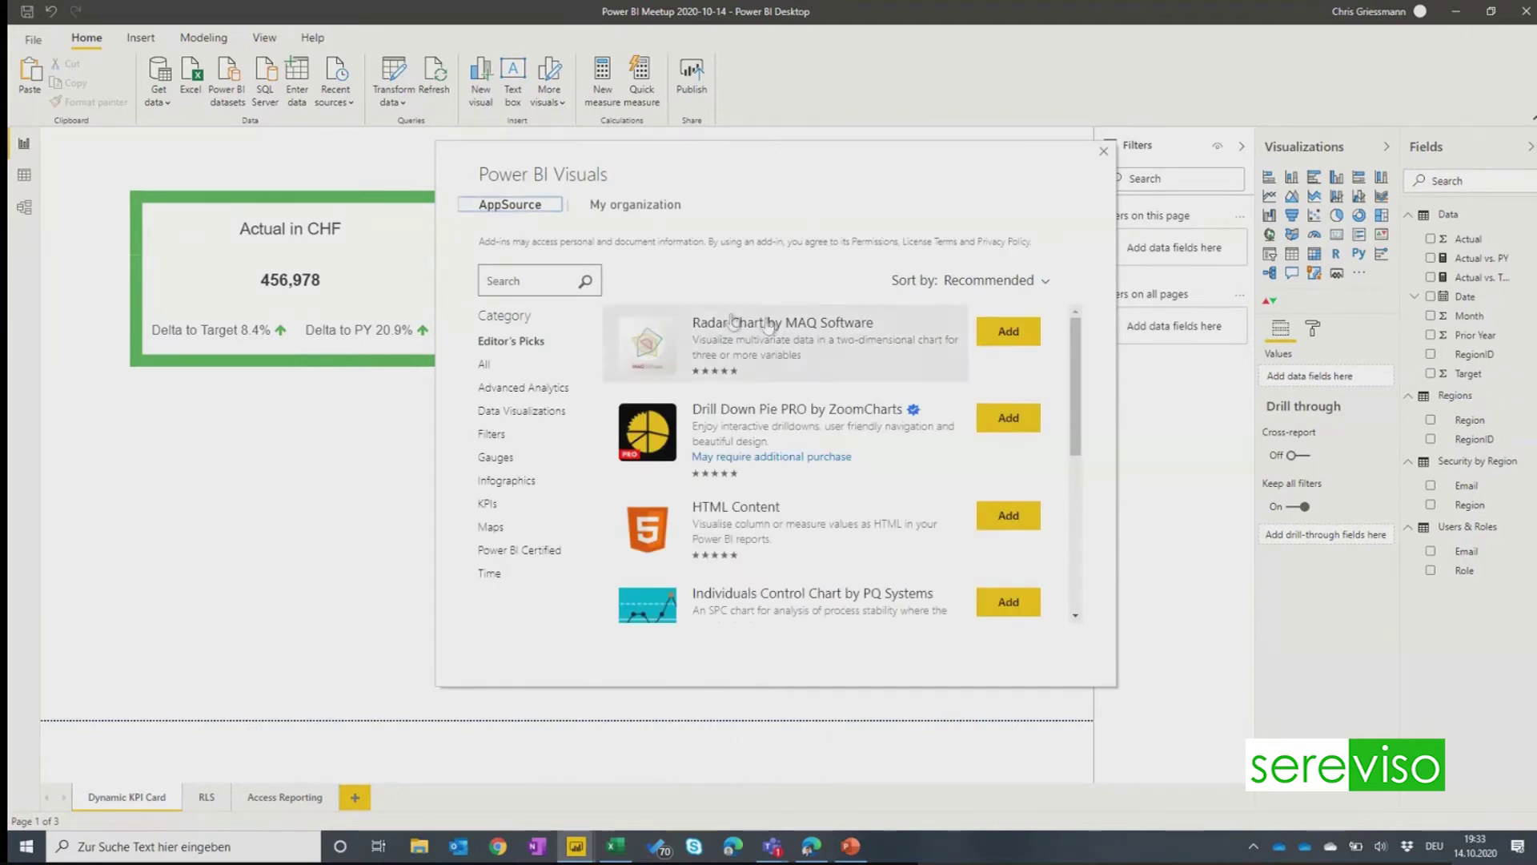
click(485, 365)
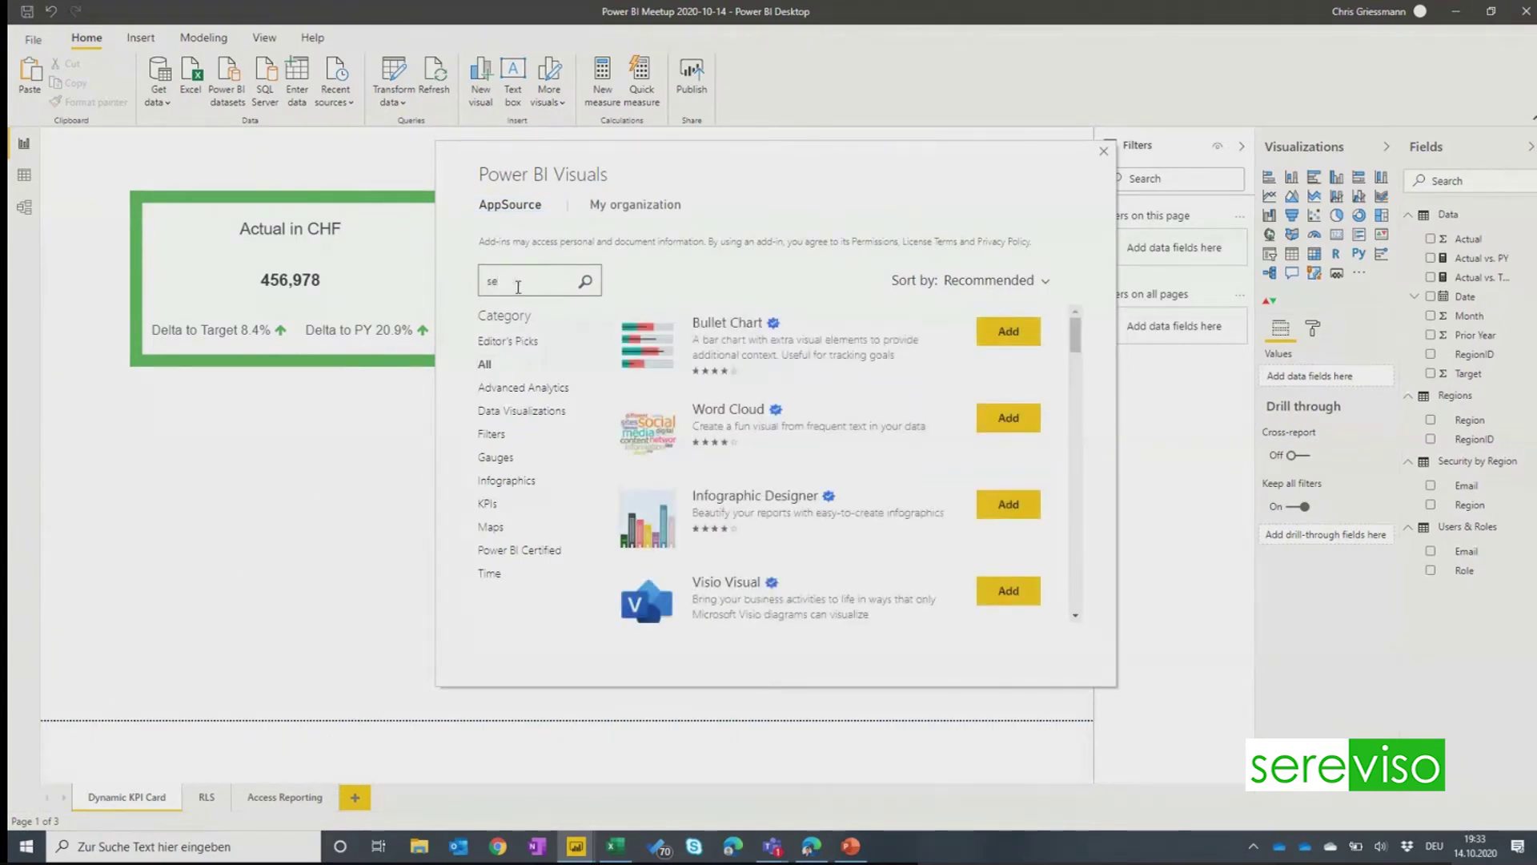
click(518, 286)
text(sereviso)
click(585, 281)
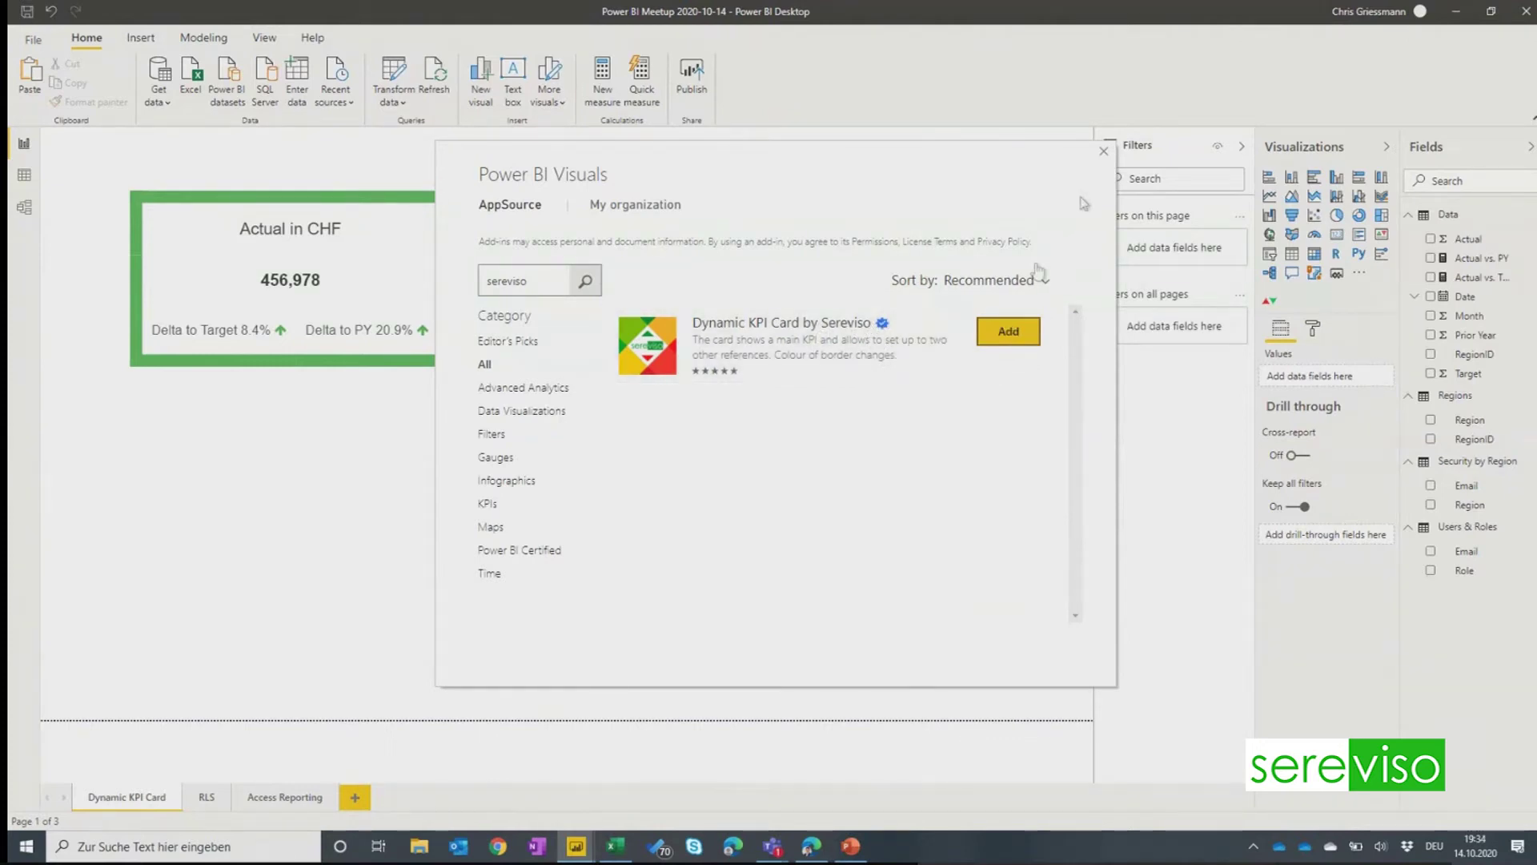
click(1103, 153)
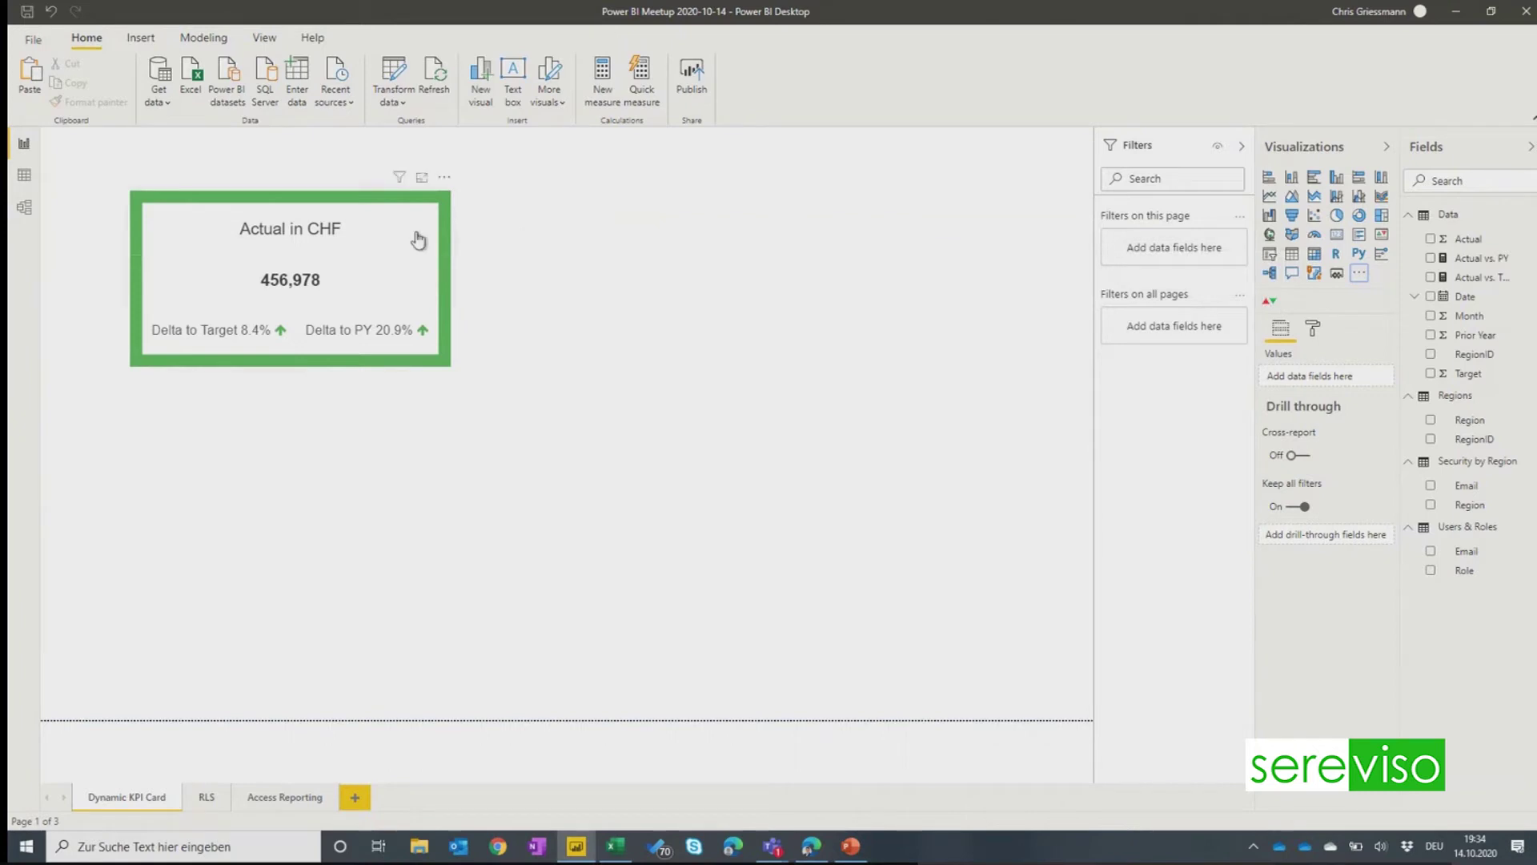
Step: Add a card visual beside the KPI card and try Actual, Target and finally Prior Year as its field
click(377, 275)
click(607, 266)
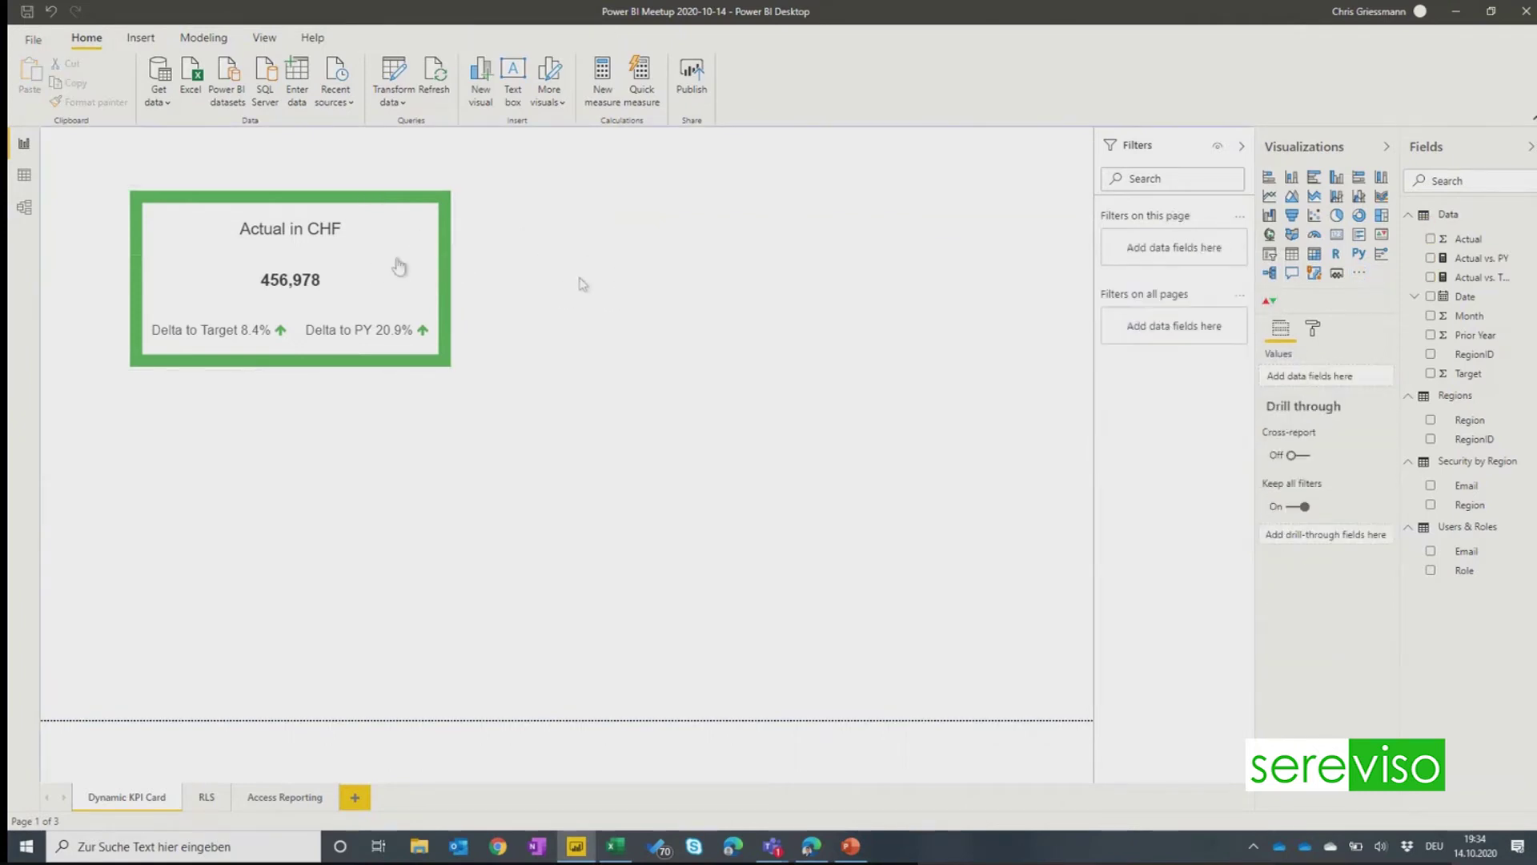
click(1336, 233)
drag(357, 456, 897, 281)
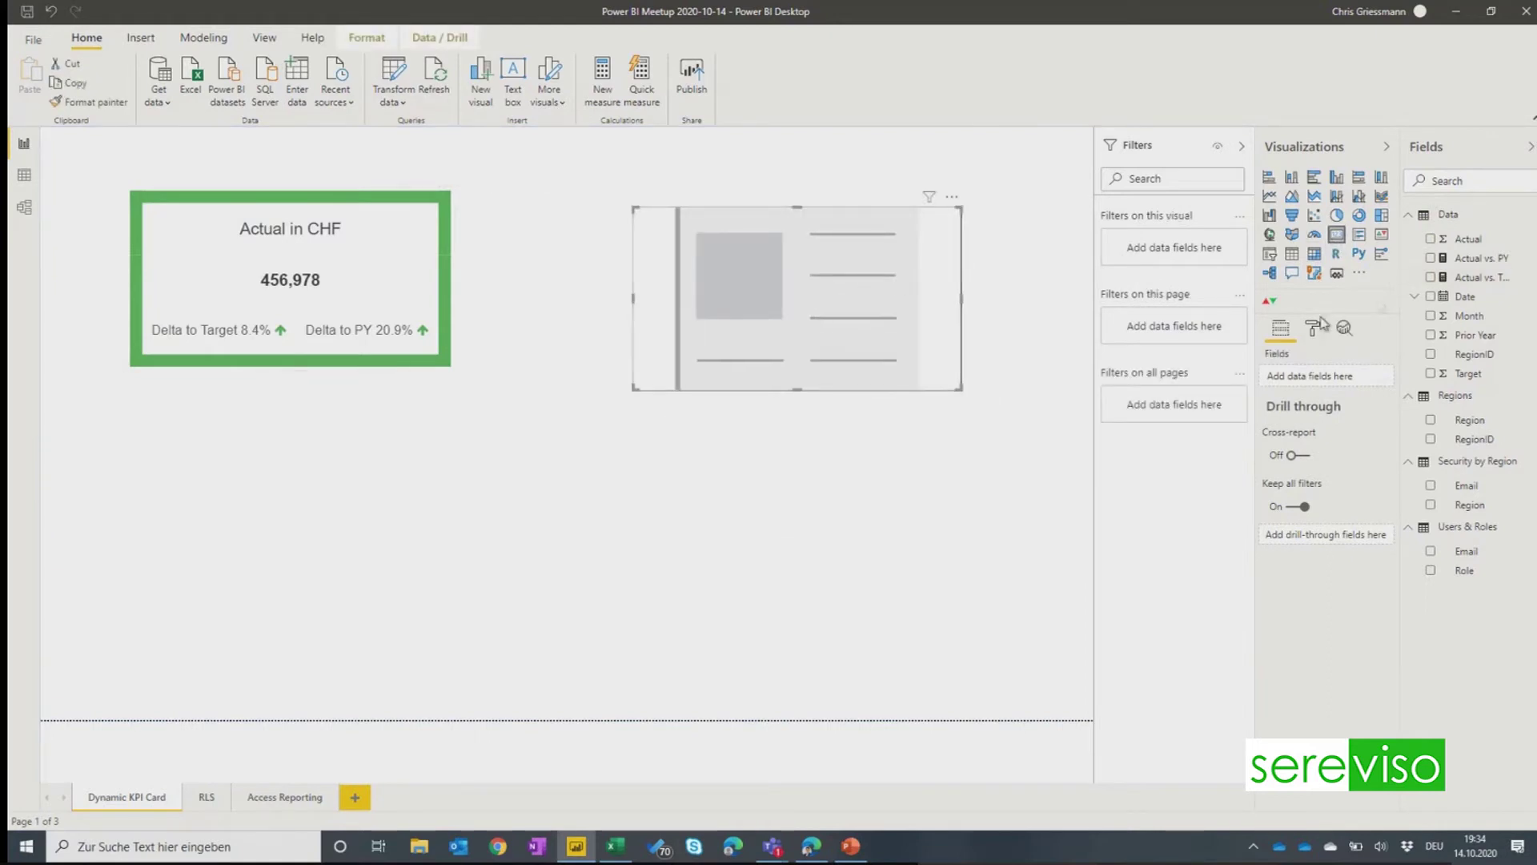
click(1431, 240)
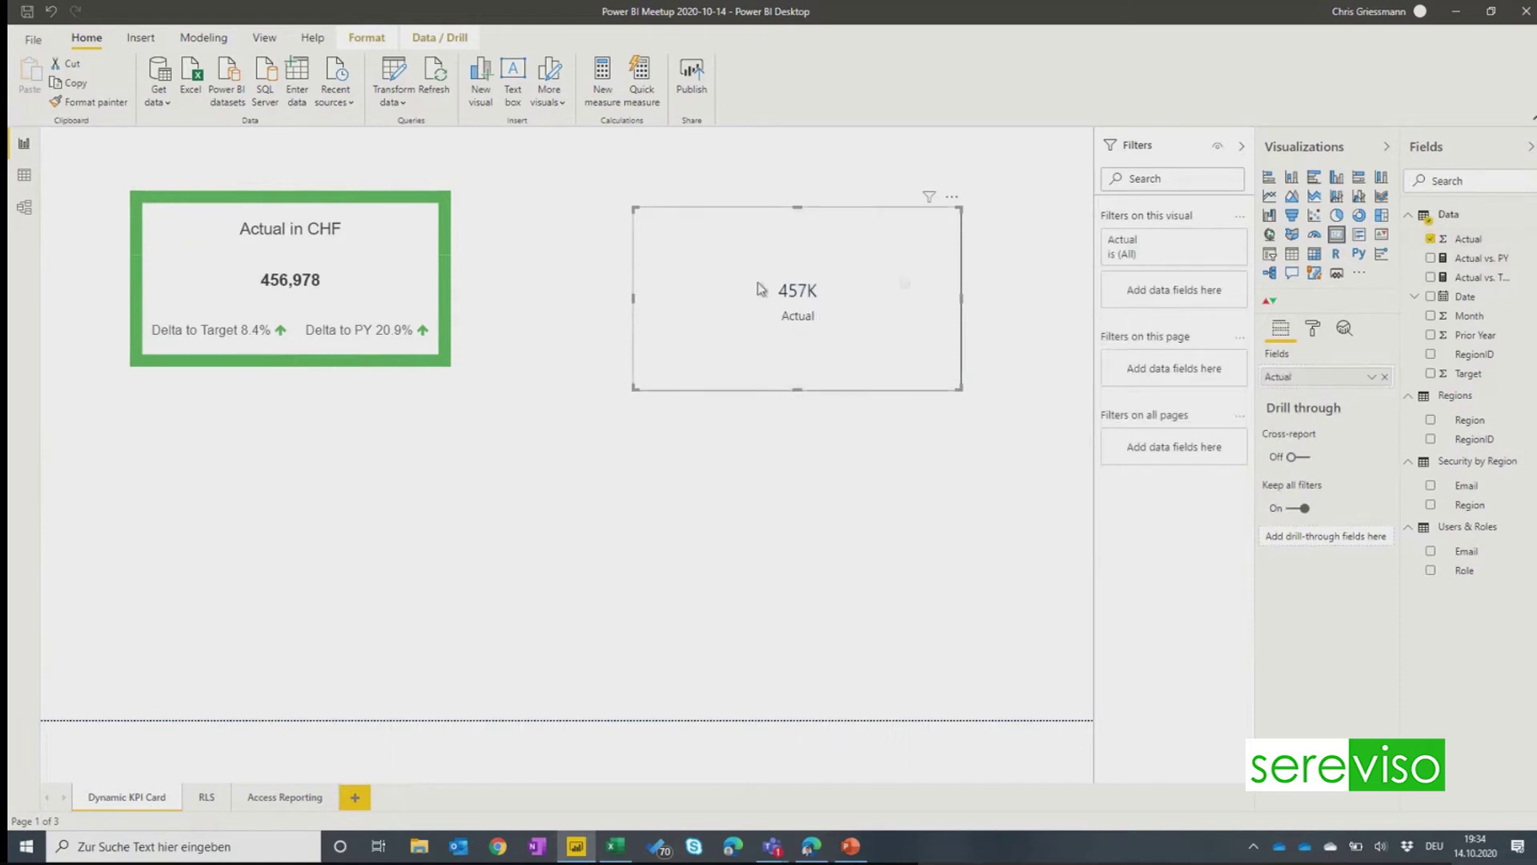
click(1468, 375)
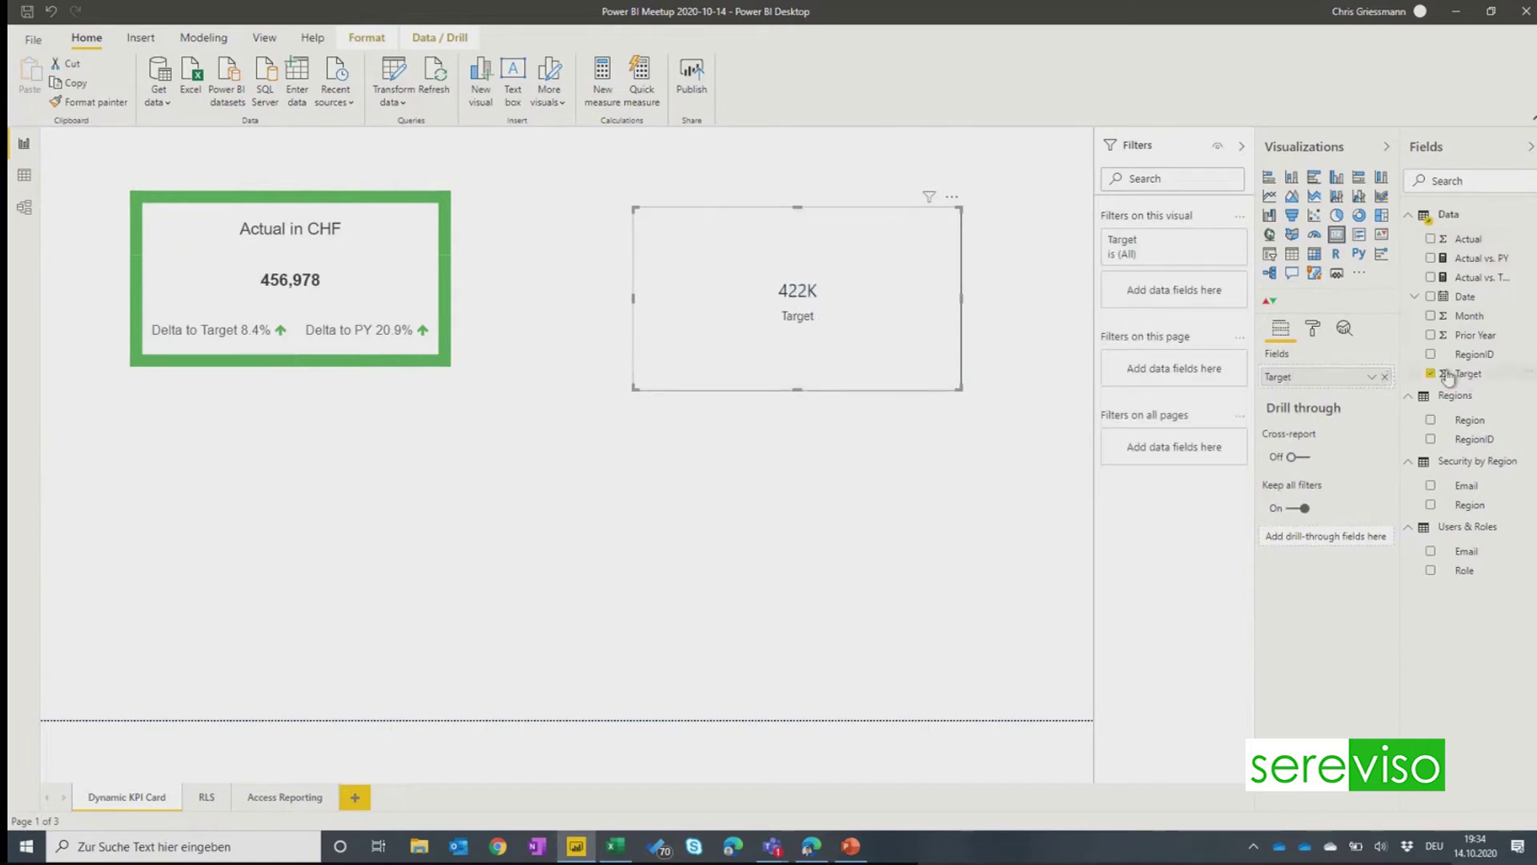
click(1479, 335)
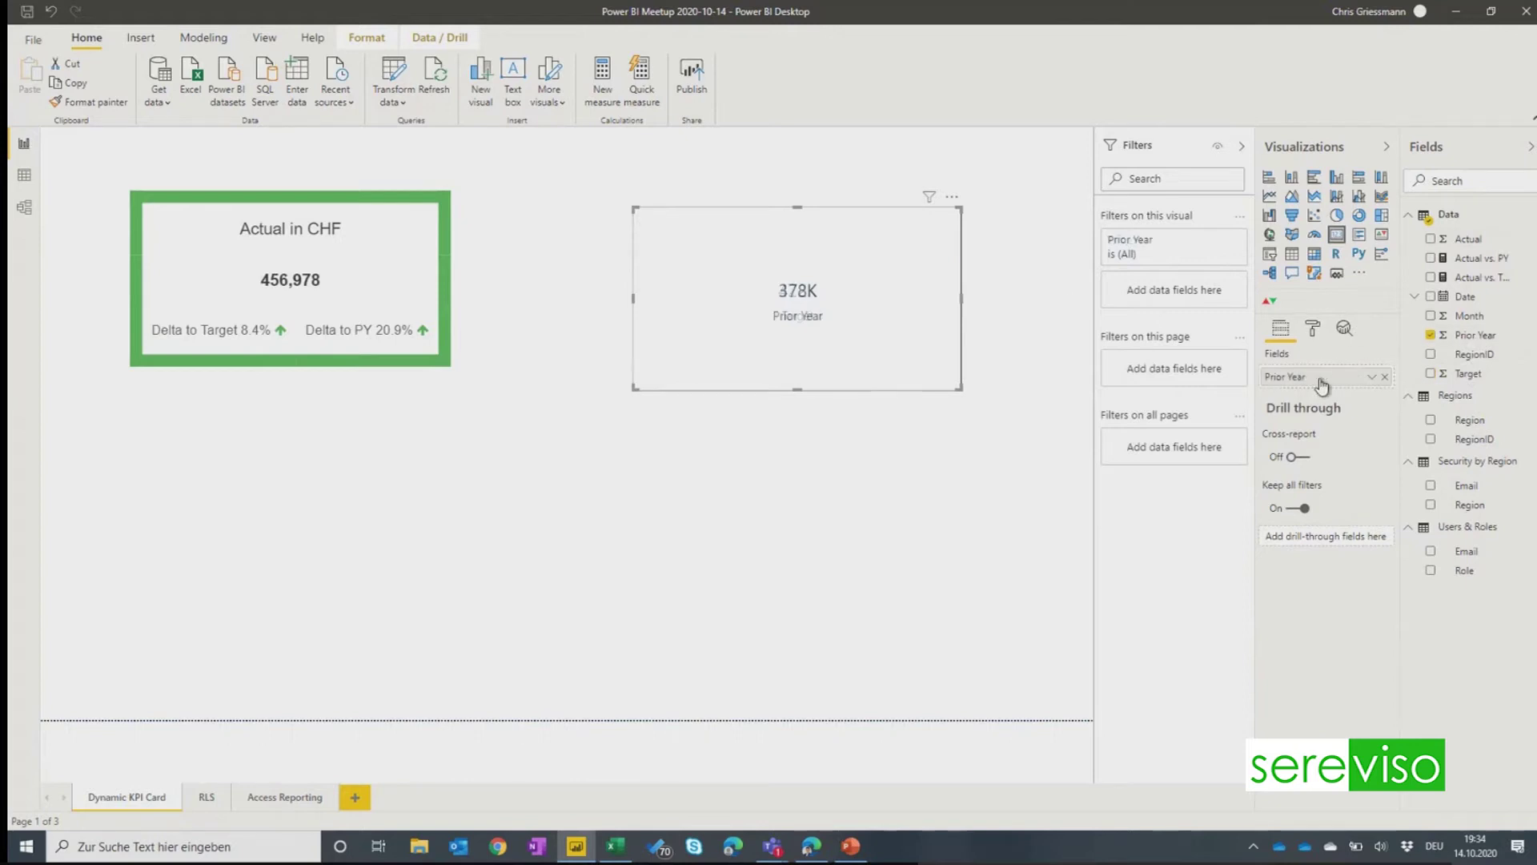
Step: Duplicate the Prior Year card, place the copy below the original, and show Actual in the upper card
key(ctrl+c)
key(ctrl+v)
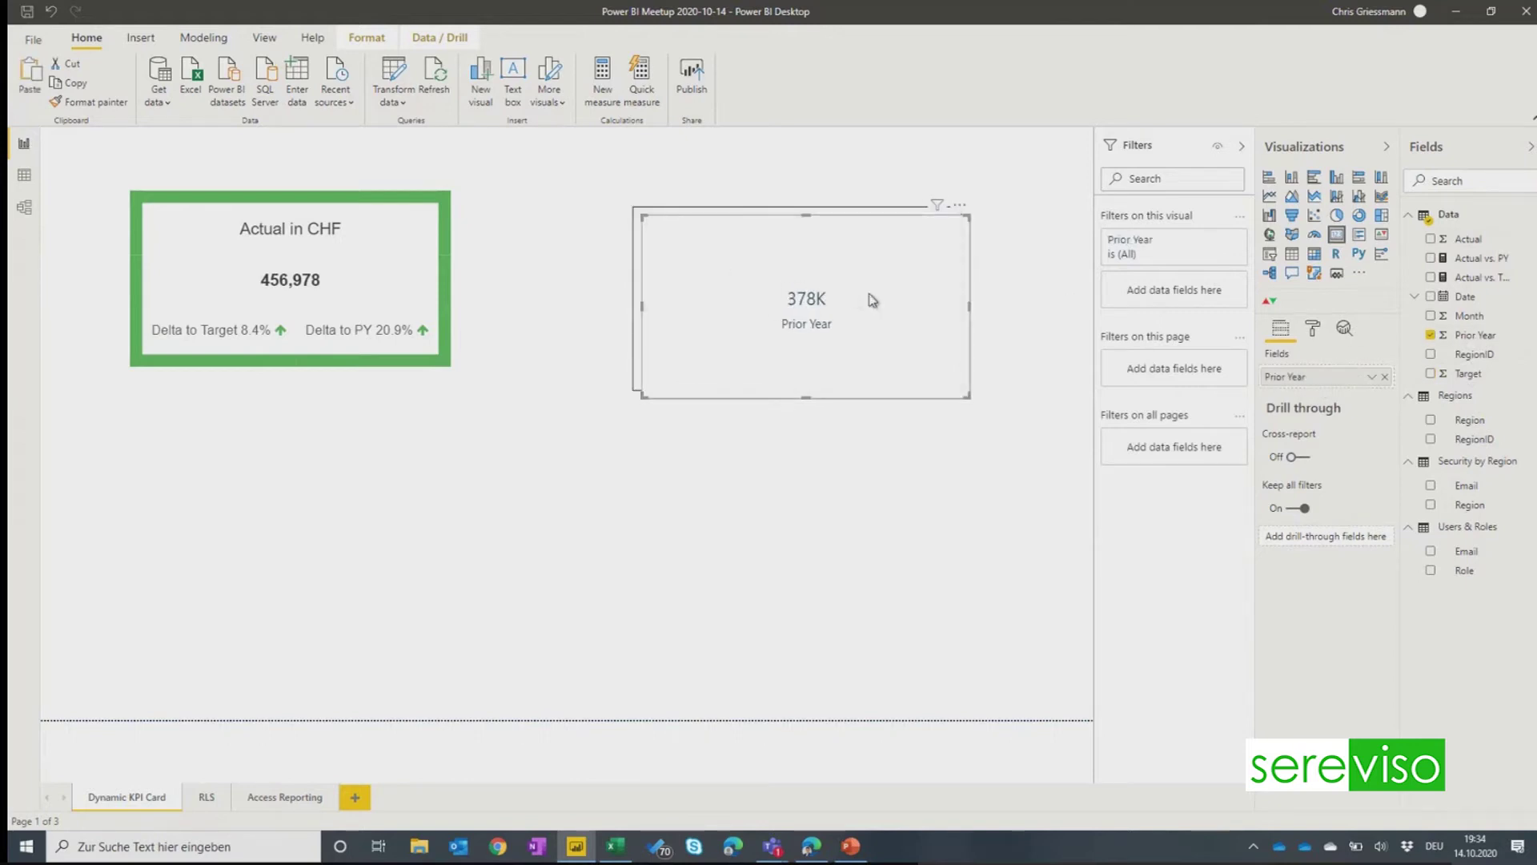
drag(846, 287, 859, 443)
click(801, 256)
drag(1468, 239, 1331, 384)
drag(933, 318, 902, 264)
Step: Change the lower card's field to Actual vs. Target, and shrink both cards so they stack flush
click(973, 380)
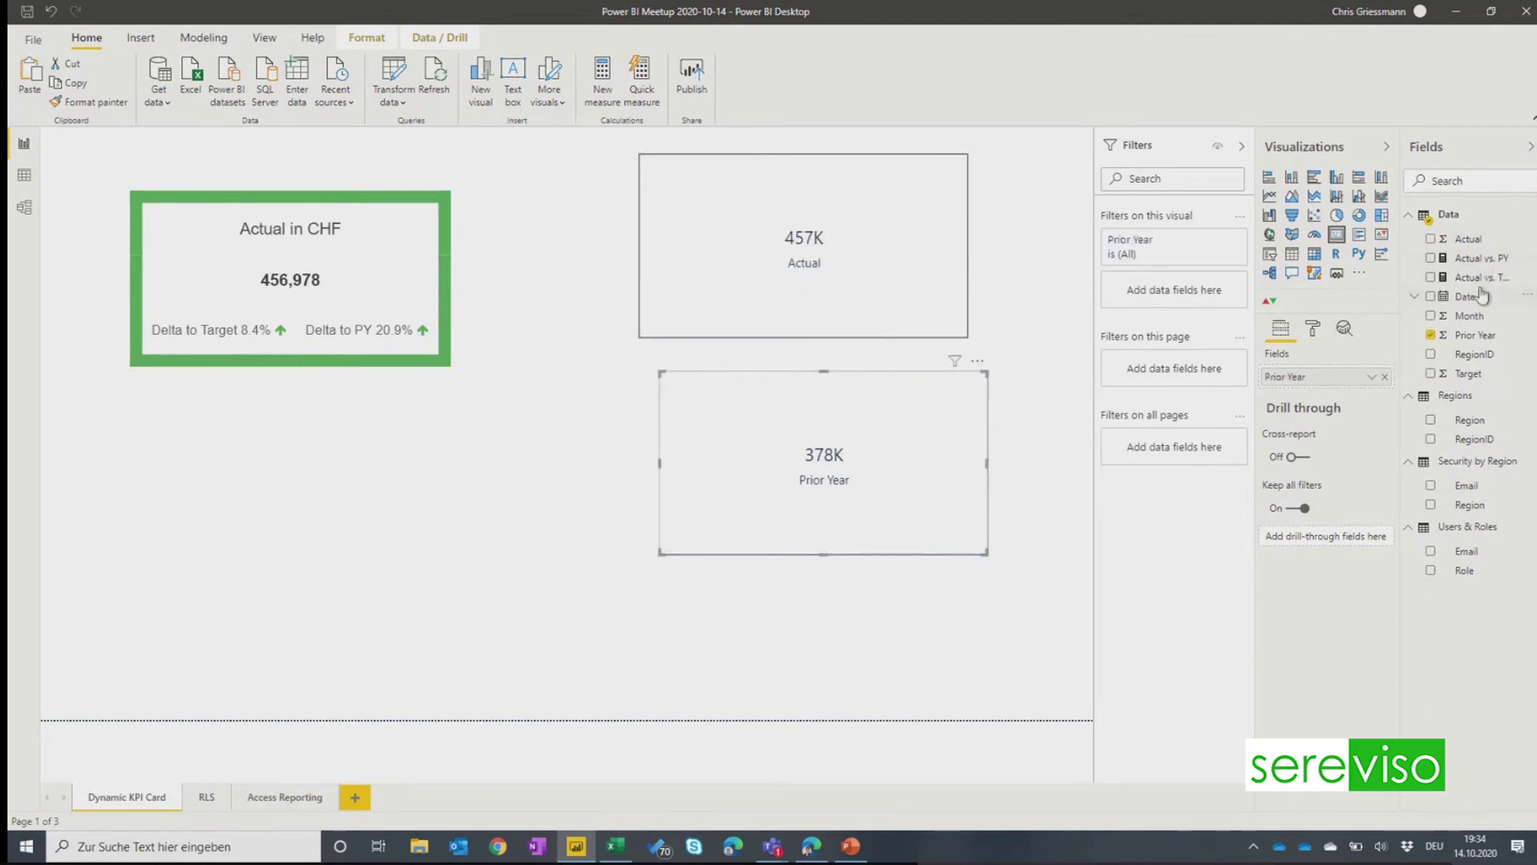
drag(1485, 290, 1312, 376)
click(898, 302)
drag(967, 337, 842, 278)
drag(796, 456, 769, 362)
drag(966, 462, 843, 409)
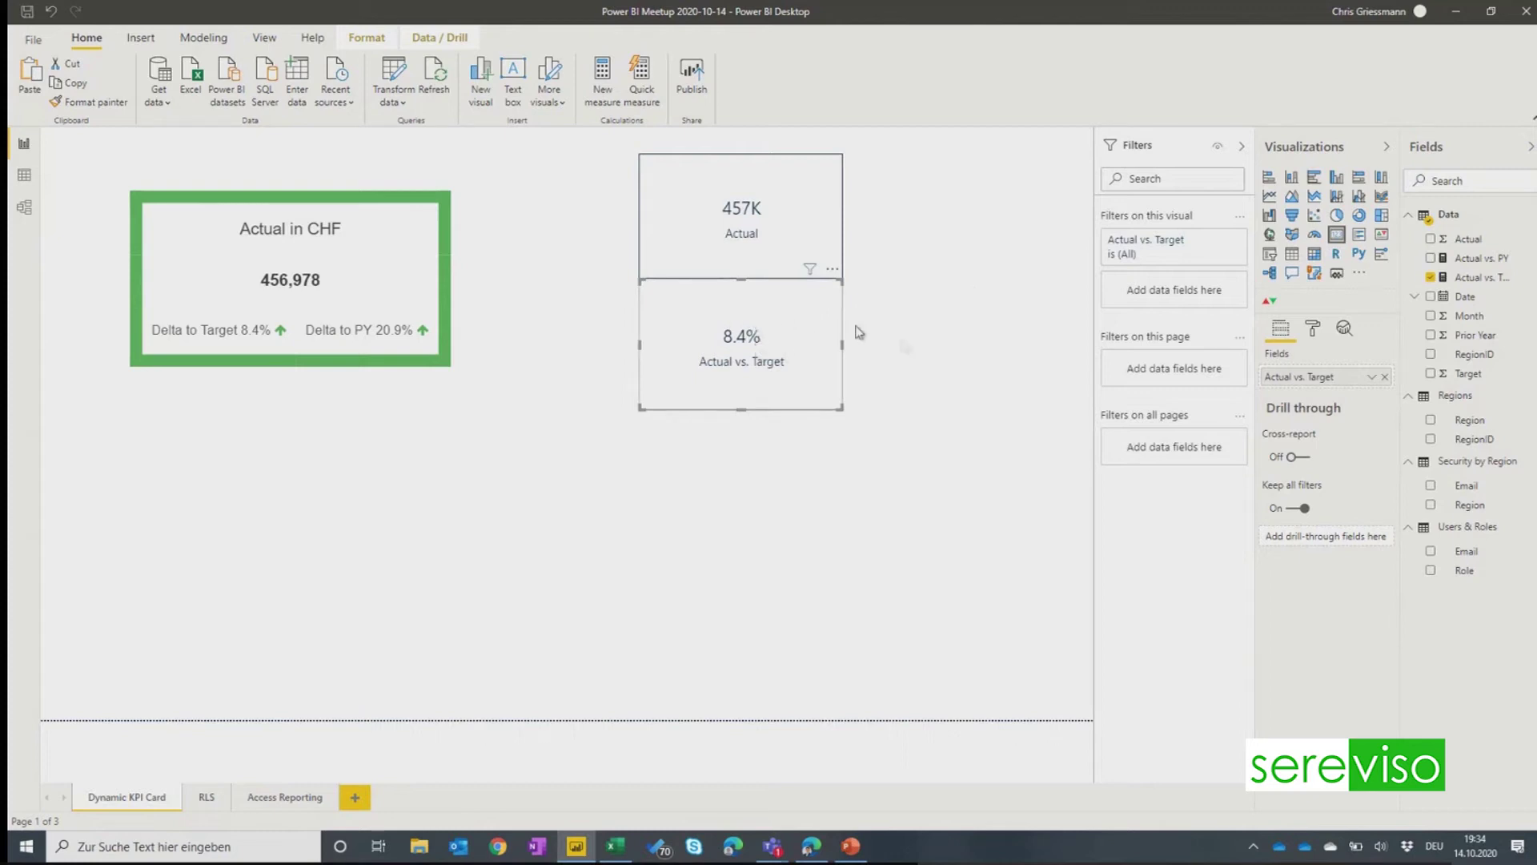
key(Escape)
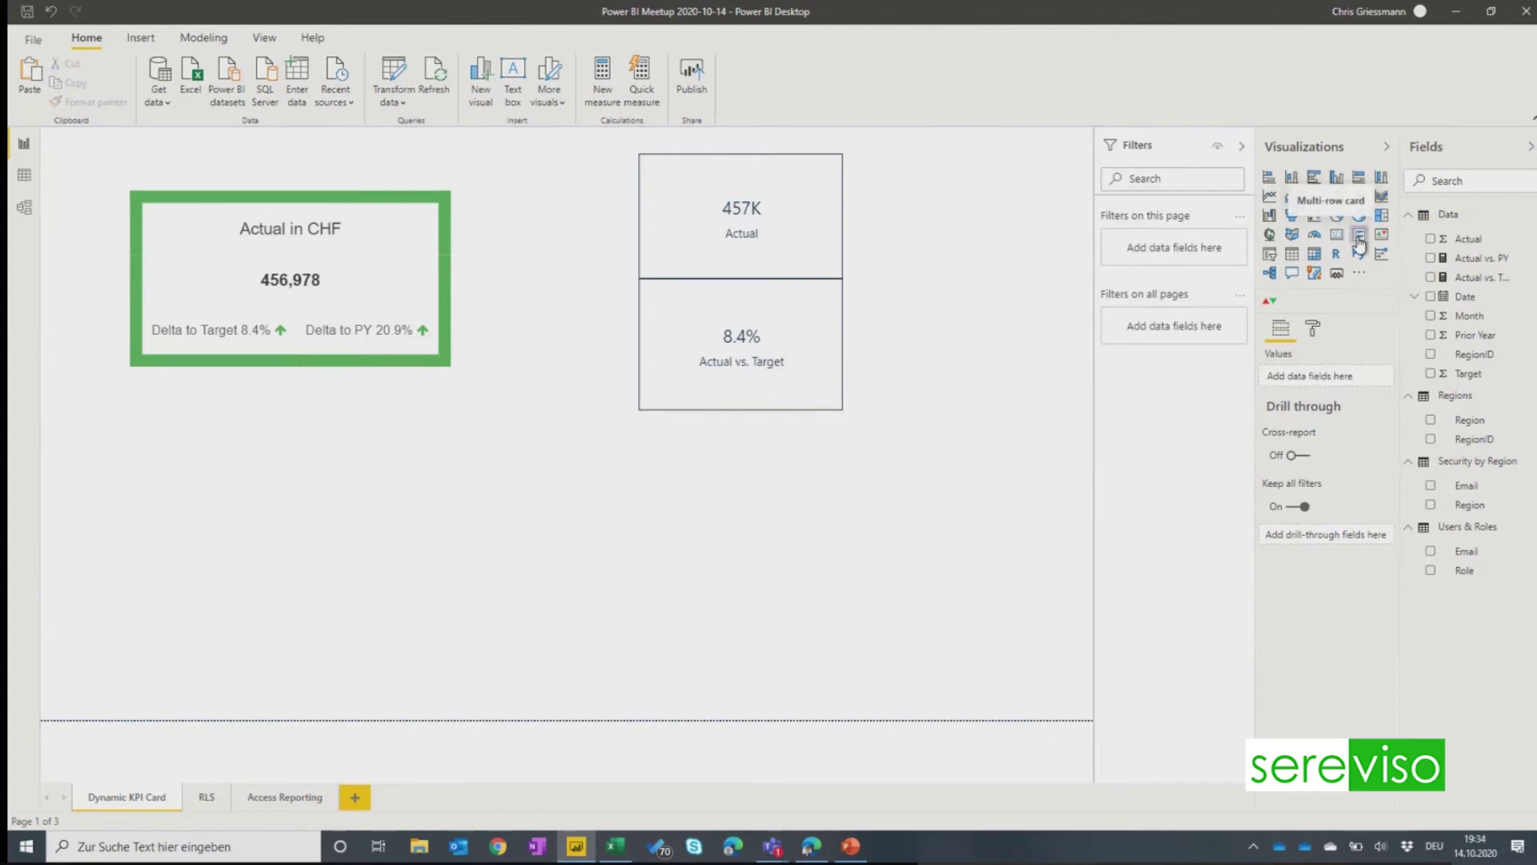
Step: Add a multi-row card with Actual, Actual vs. PY and Actual vs. Target, and extend its height downward
click(1358, 237)
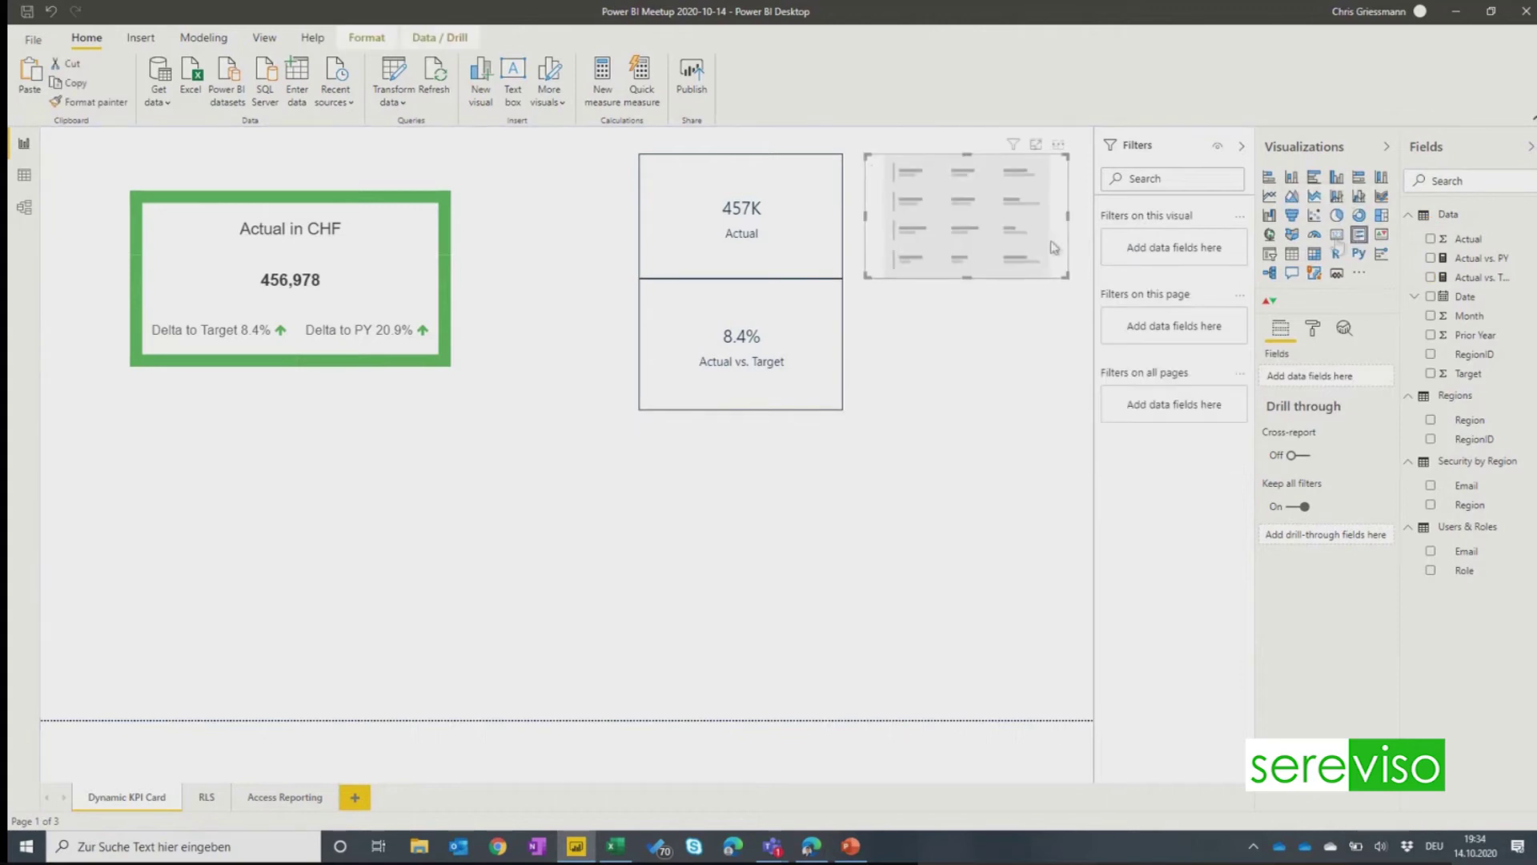
click(1431, 239)
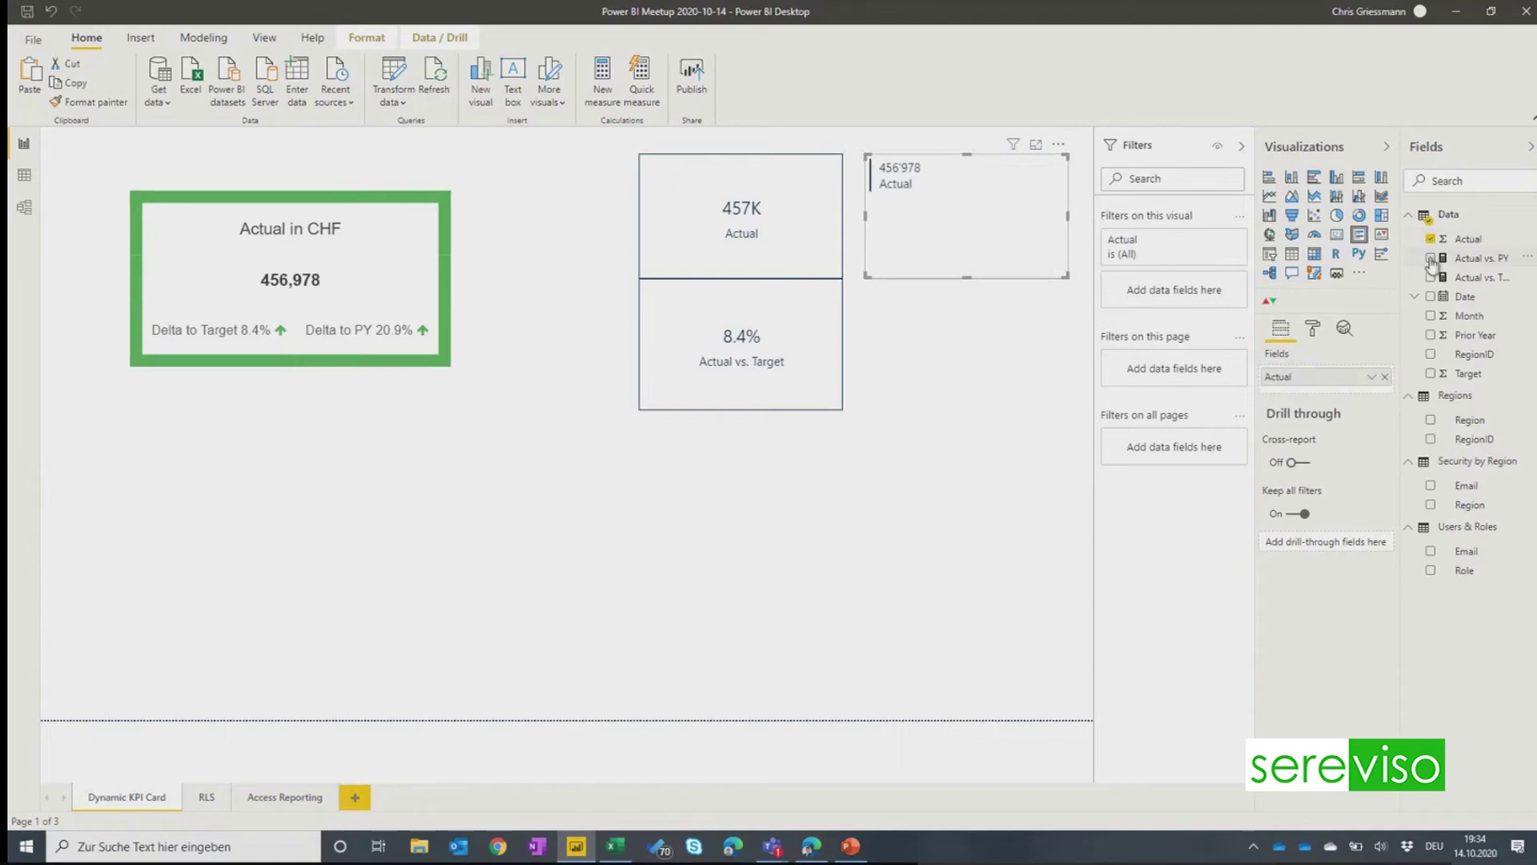
click(1431, 258)
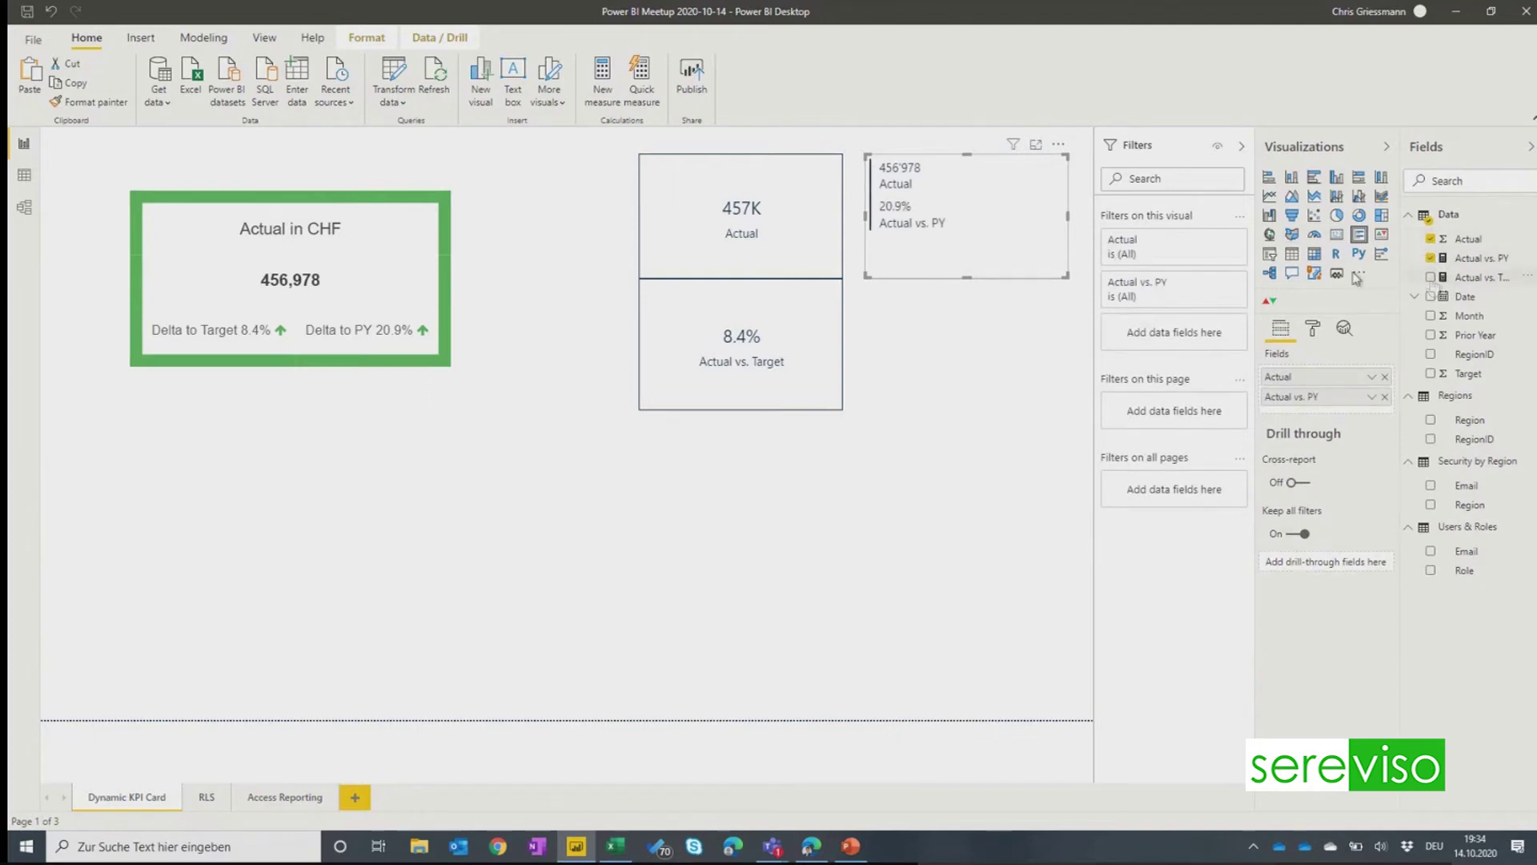
click(1430, 277)
drag(967, 278, 966, 356)
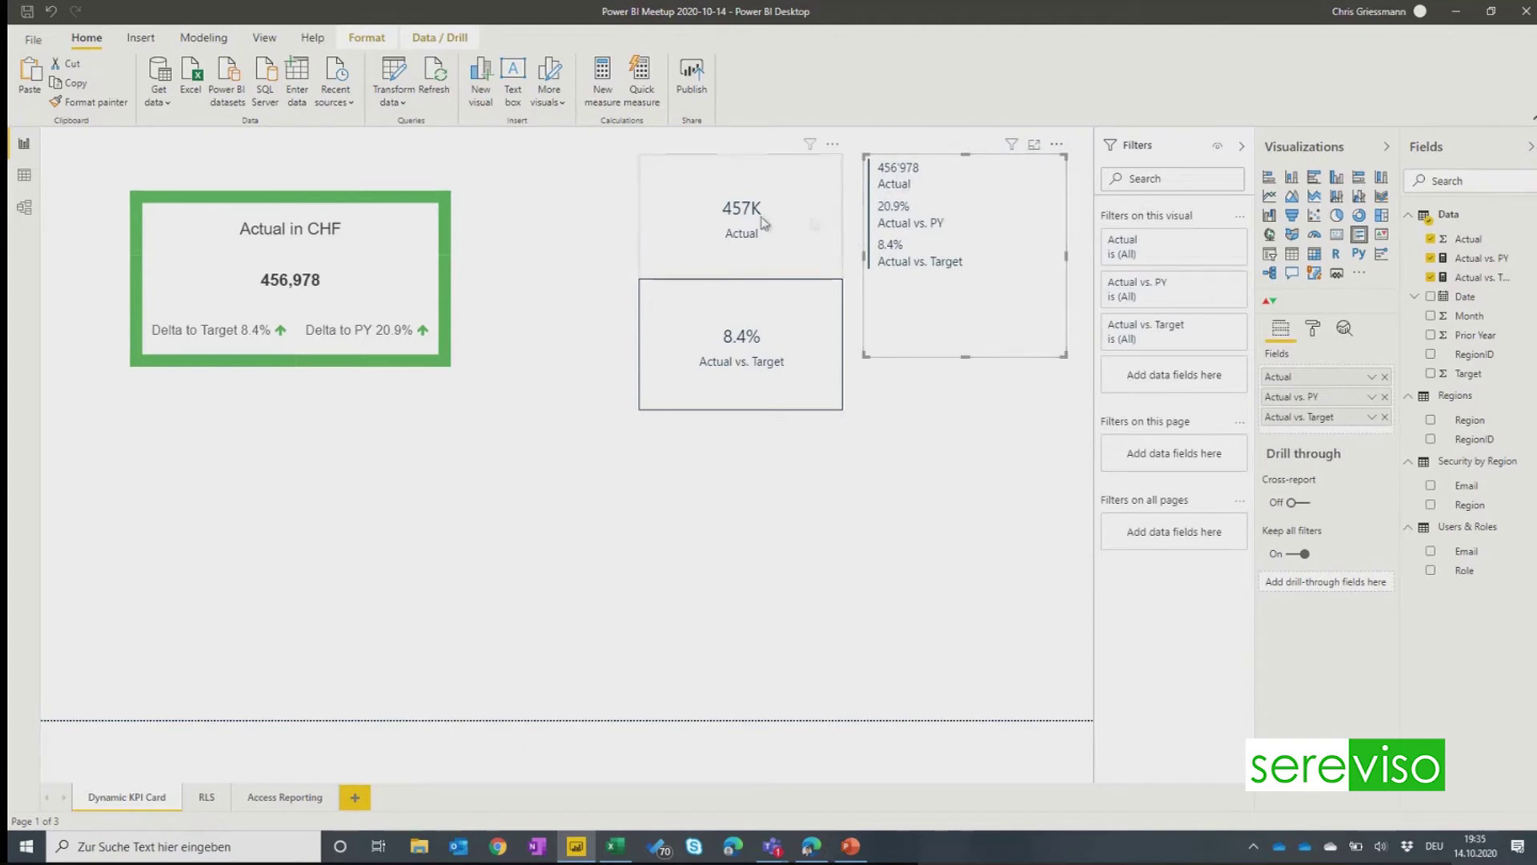
Step: Move the KPI card to the page's upper-left corner and place the Actual vs. Target card between it and the Actual card
drag(588, 143, 1091, 436)
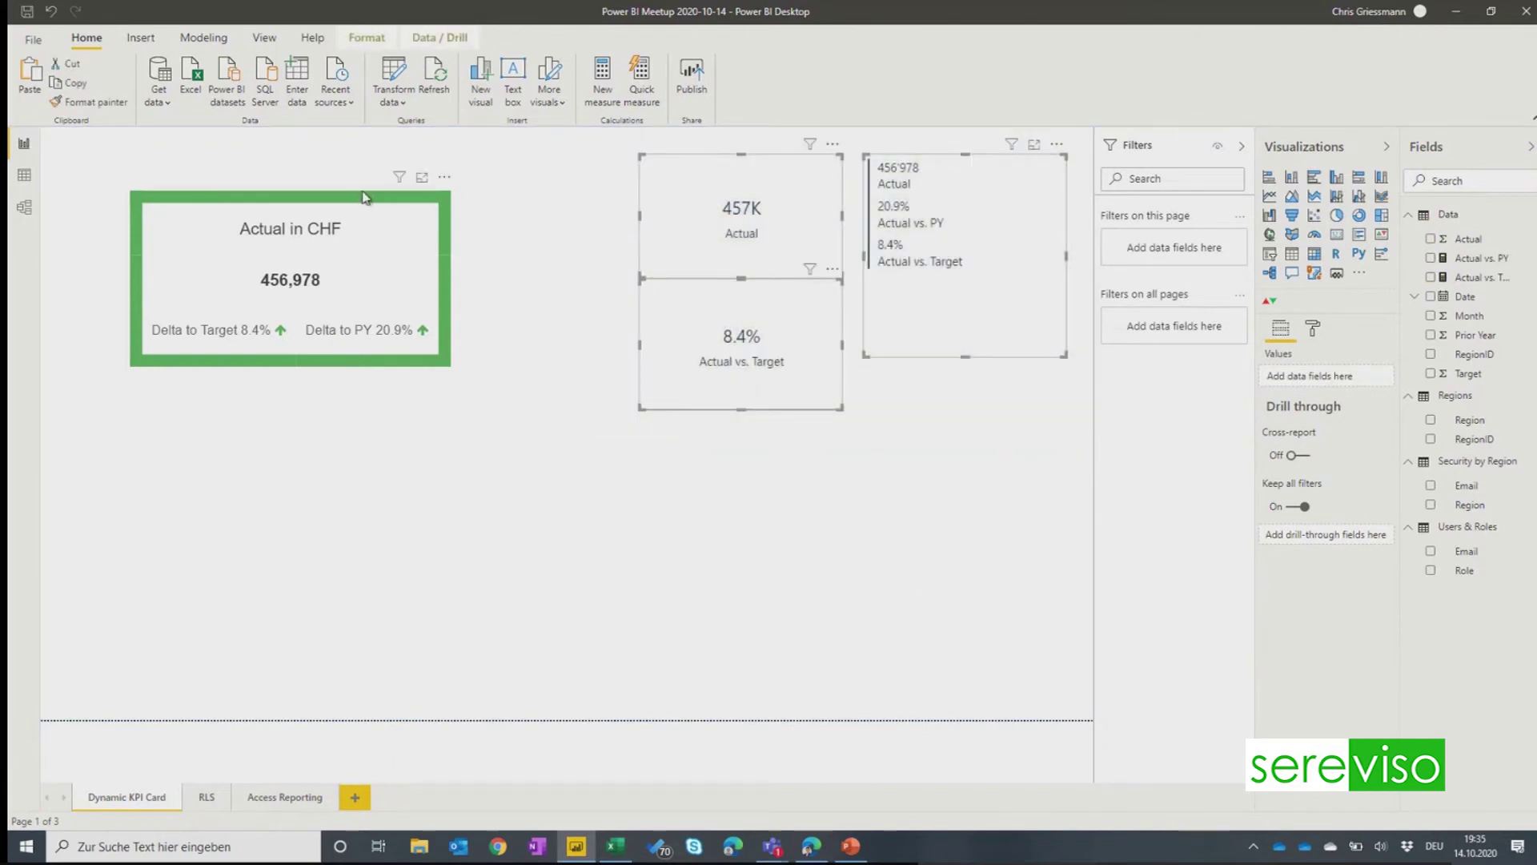
drag(364, 196, 291, 163)
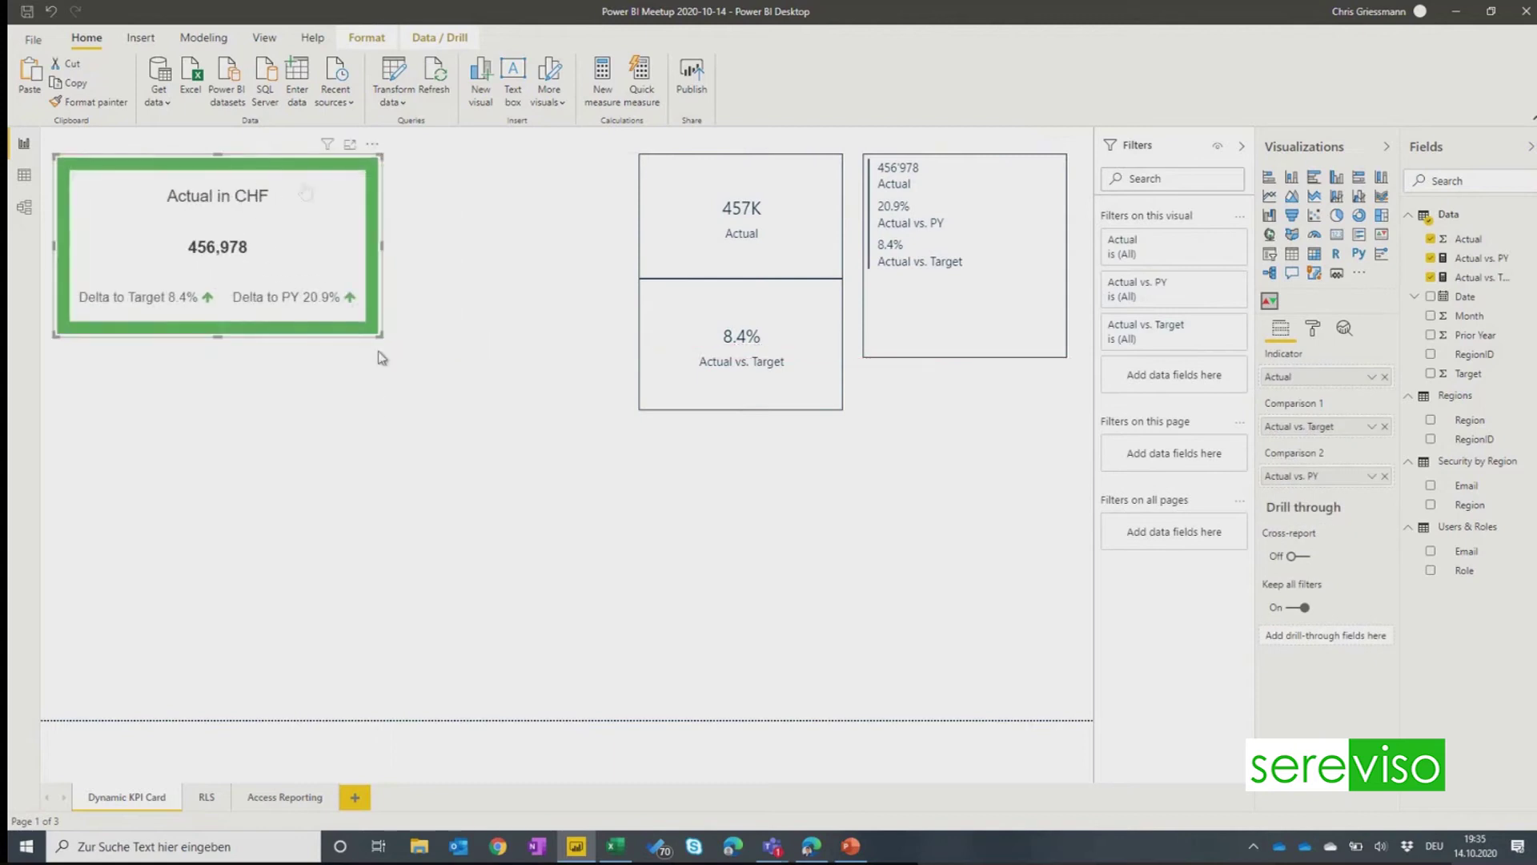
click(512, 428)
drag(708, 347, 478, 208)
click(722, 358)
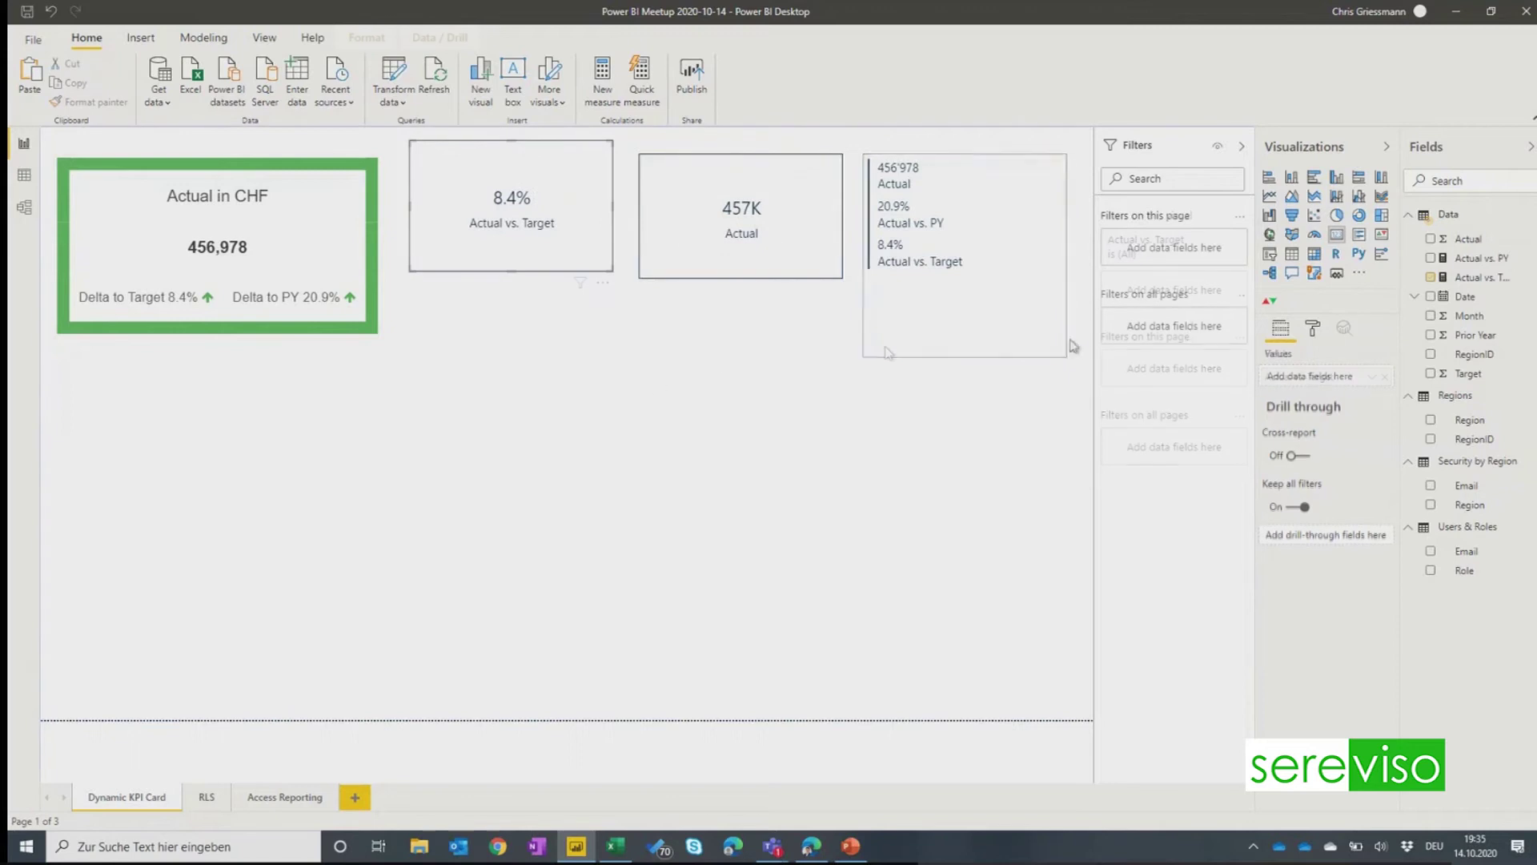
Step: Replace the green KPI card with a new, empty Dynamic KPI Card visual placed below the standard cards
click(214, 209)
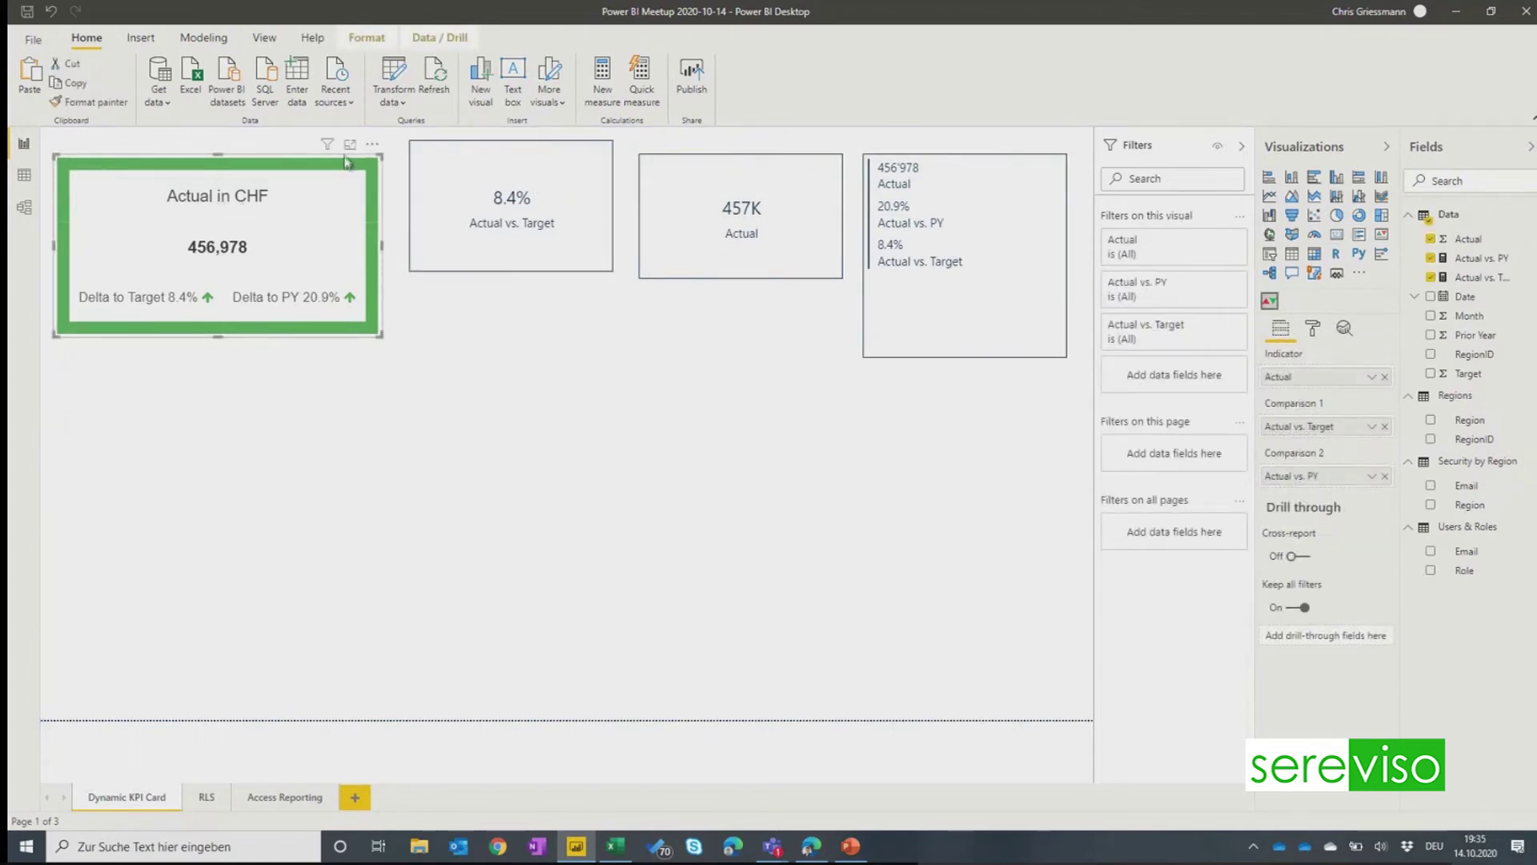
key(Delete)
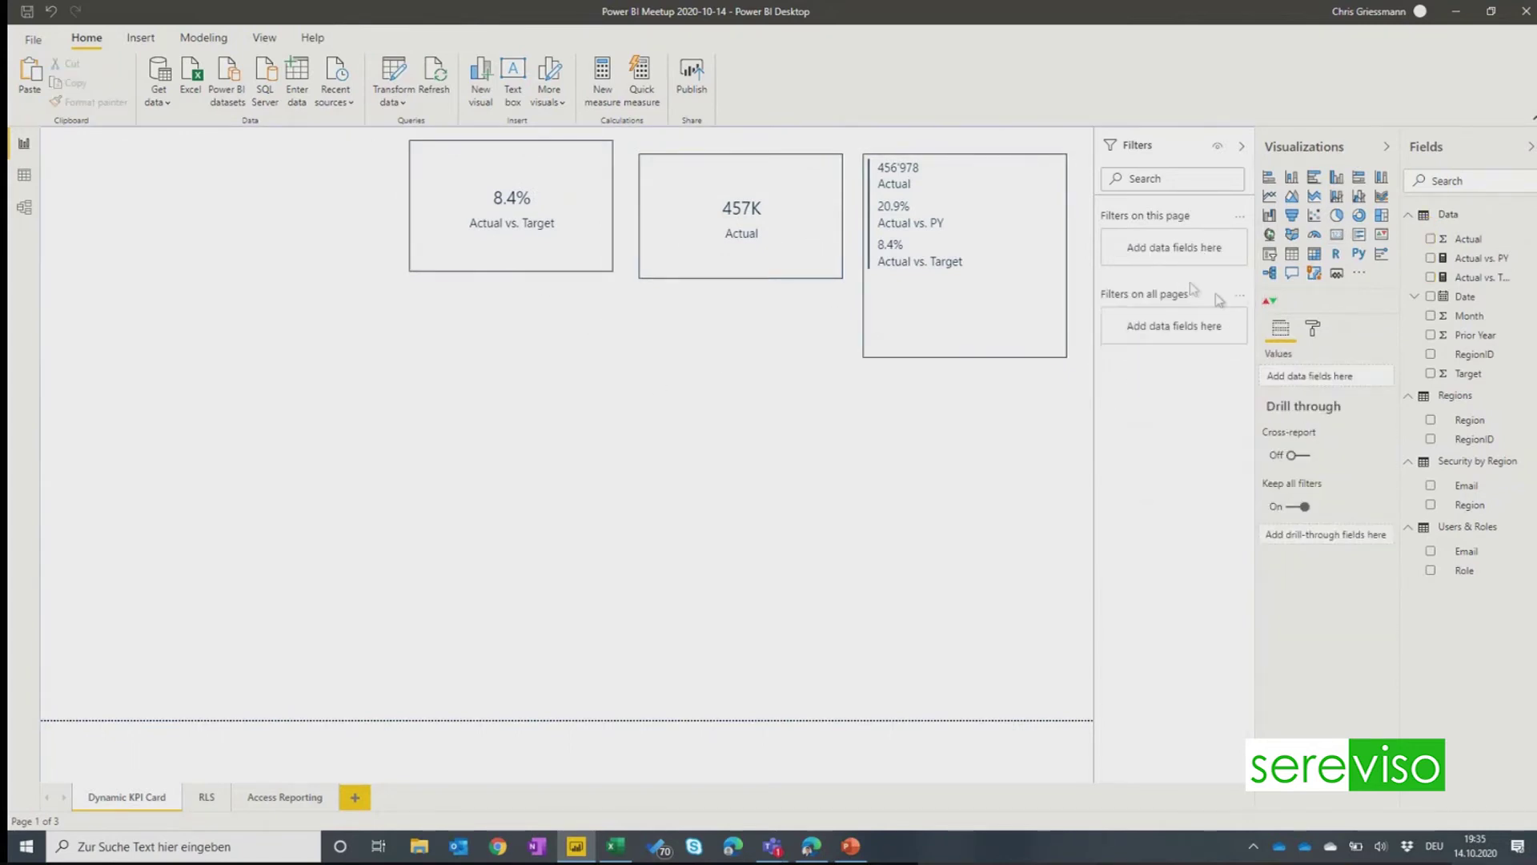
click(1269, 300)
drag(189, 226, 607, 421)
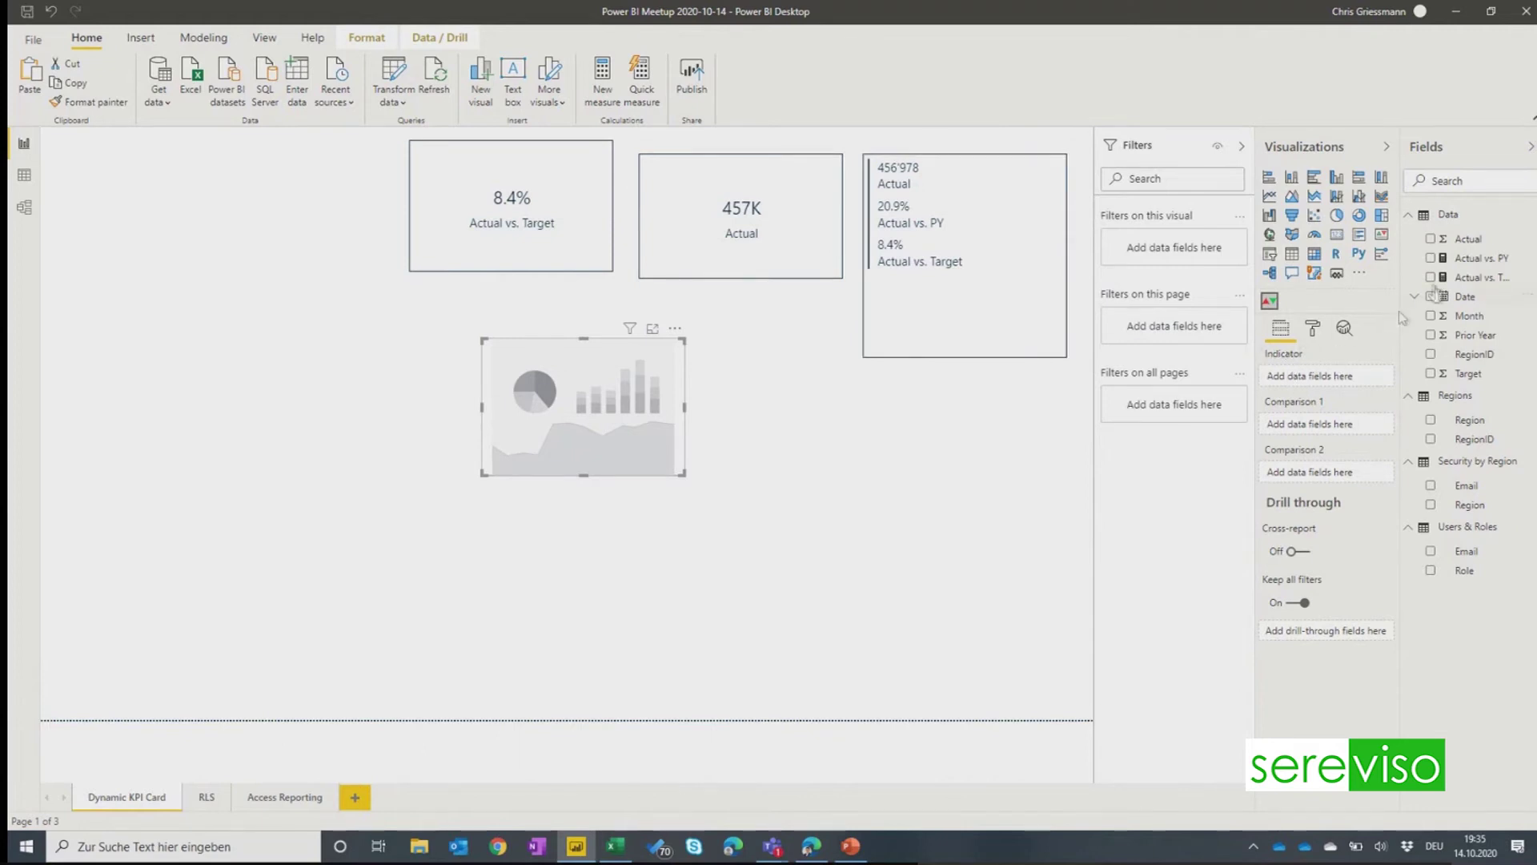
Step: Assign Actual as the Dynamic KPI Card's indicator and enlarge the card below the standard cards
drag(1471, 242, 1321, 376)
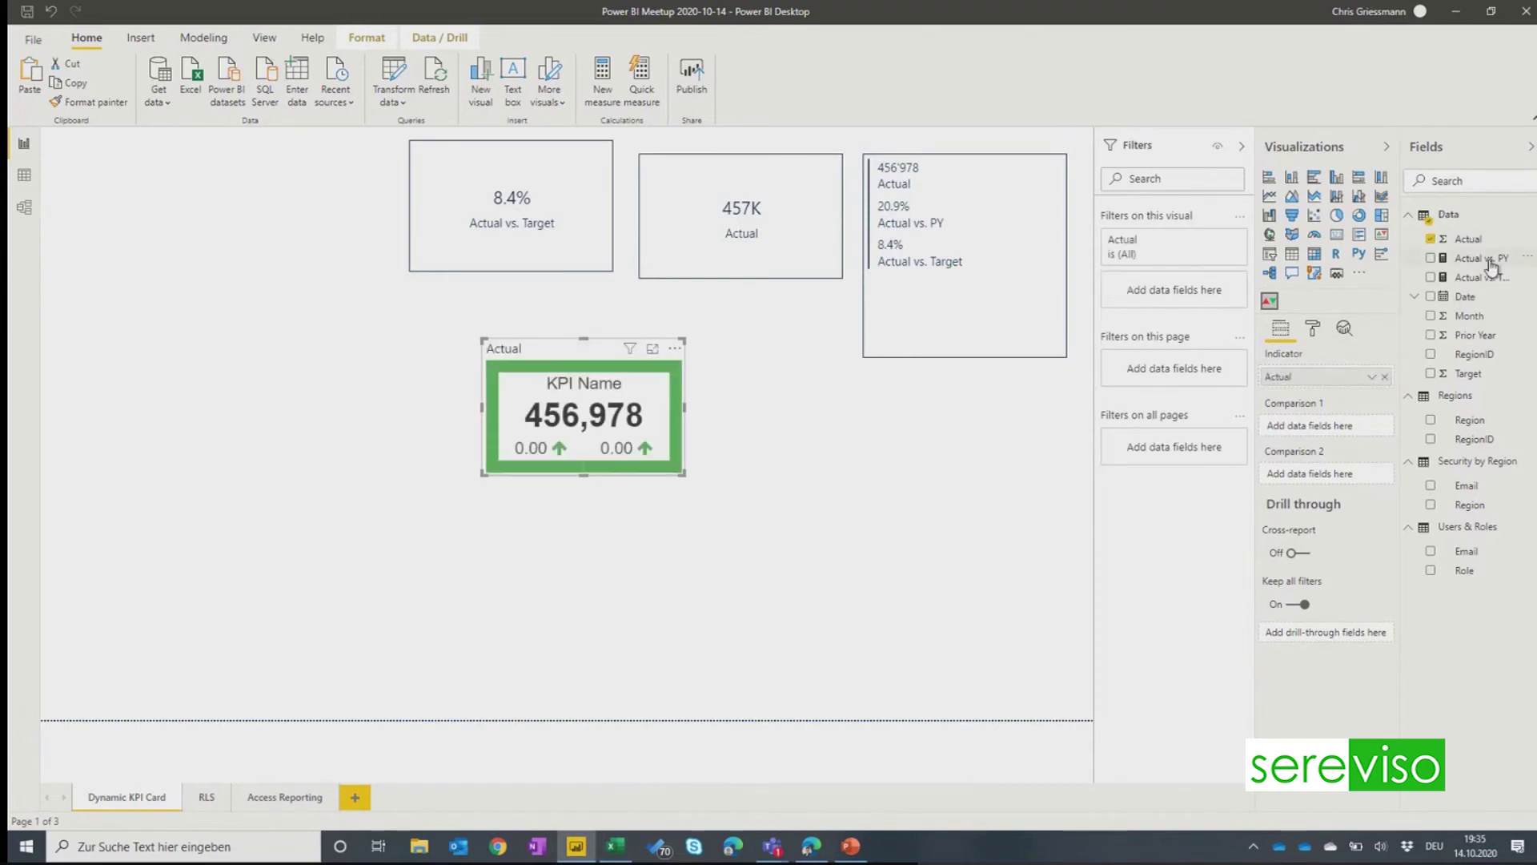
drag(683, 473, 938, 637)
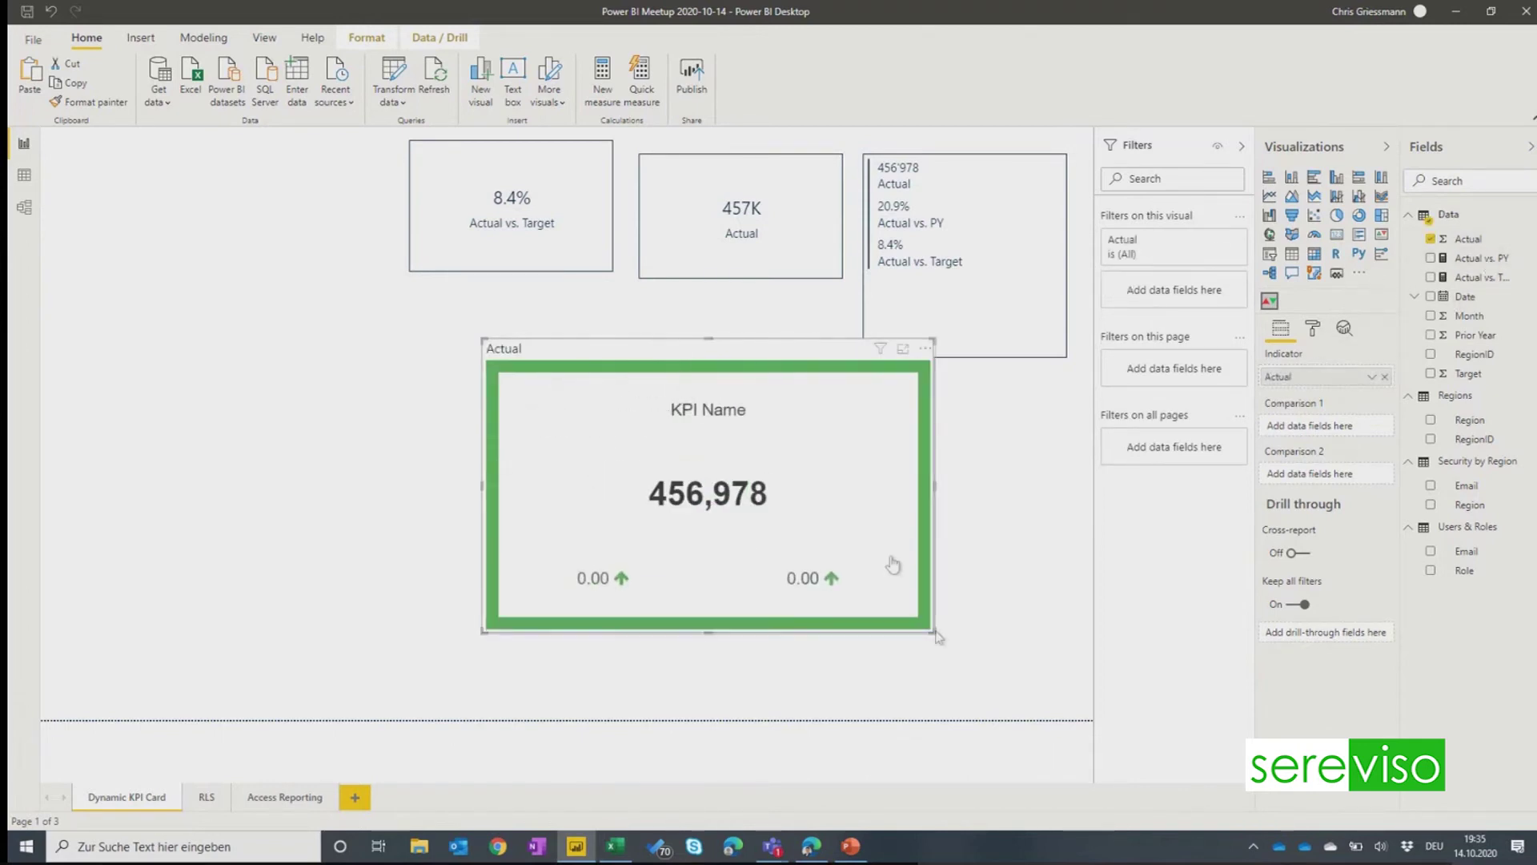
drag(750, 349, 690, 350)
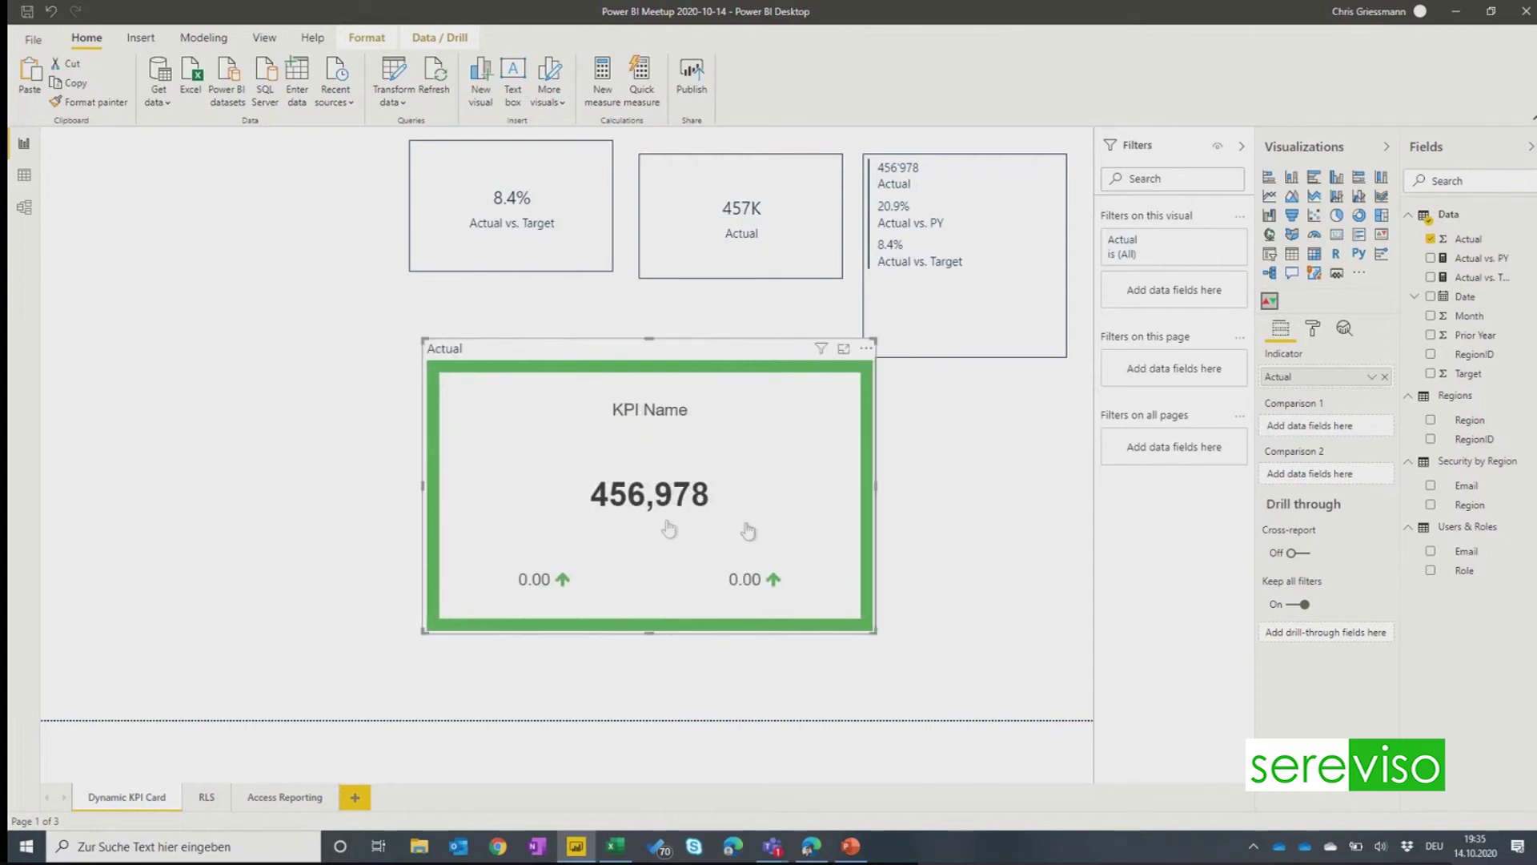
Step: Set Actual vs. PY as Comparison 1 and Actual vs. Target as Comparison 2, and nudge the KPI card clear of the multi-row card
click(1477, 258)
ctrl+click(1477, 277)
drag(1477, 277, 1329, 430)
drag(1481, 277, 1335, 472)
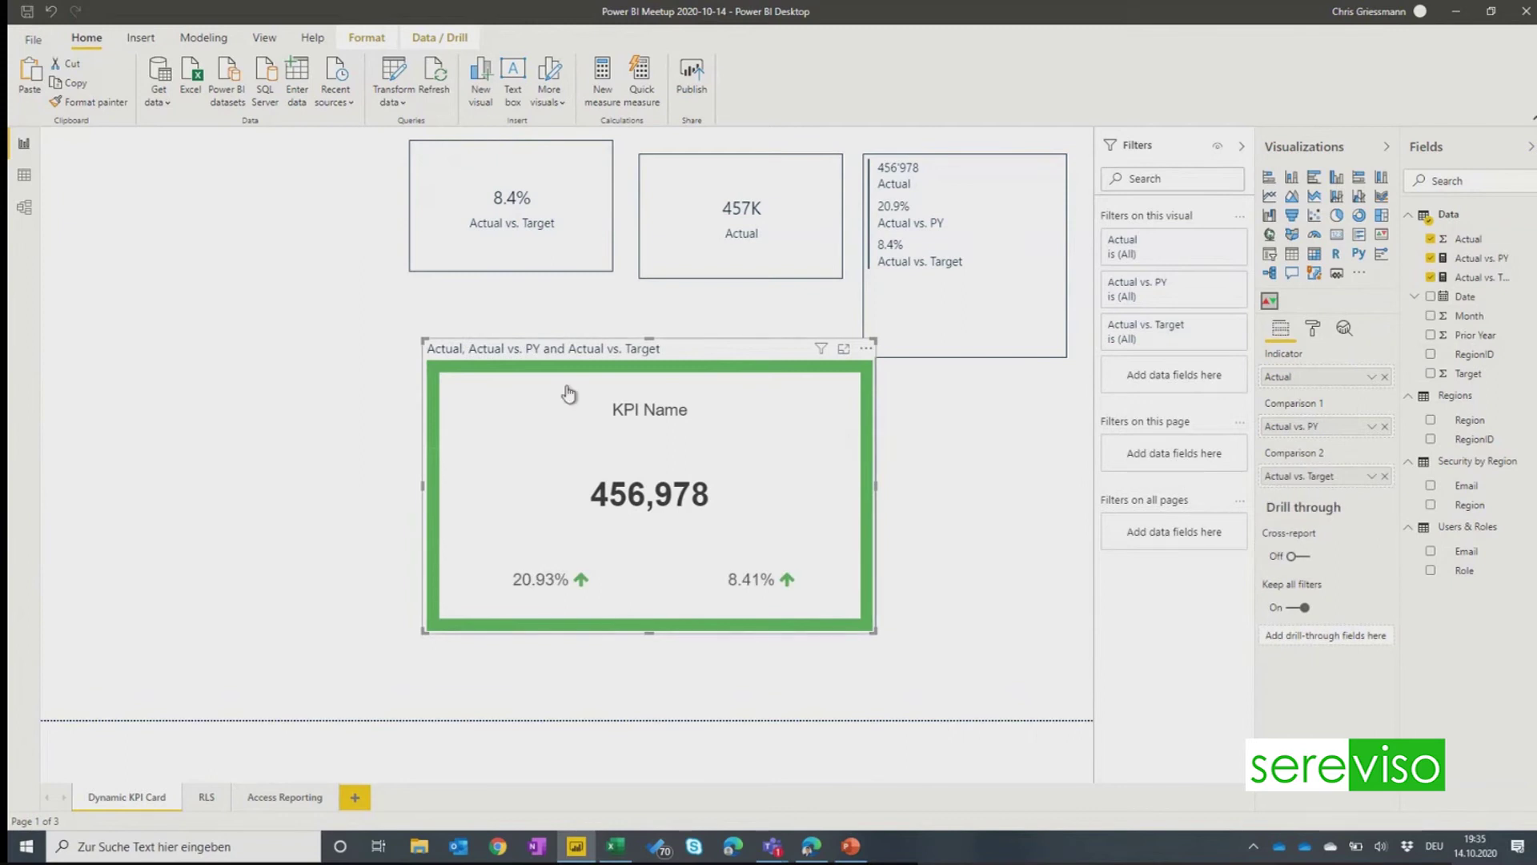
drag(668, 349, 645, 333)
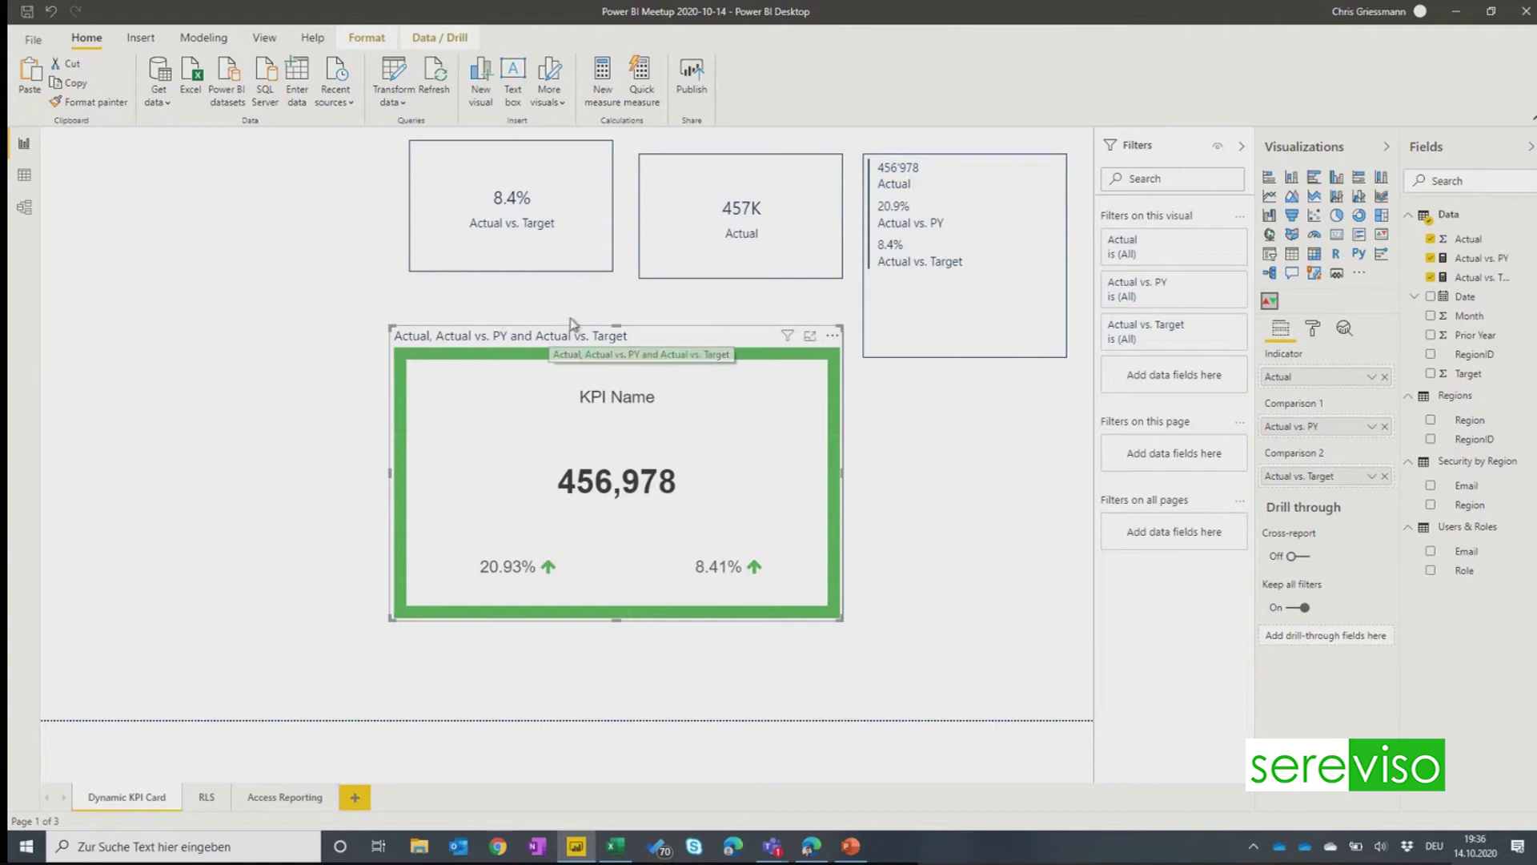
Step: Collapse the filters area and turn off the title of the Dynamic KPI Card
click(1314, 329)
click(1241, 146)
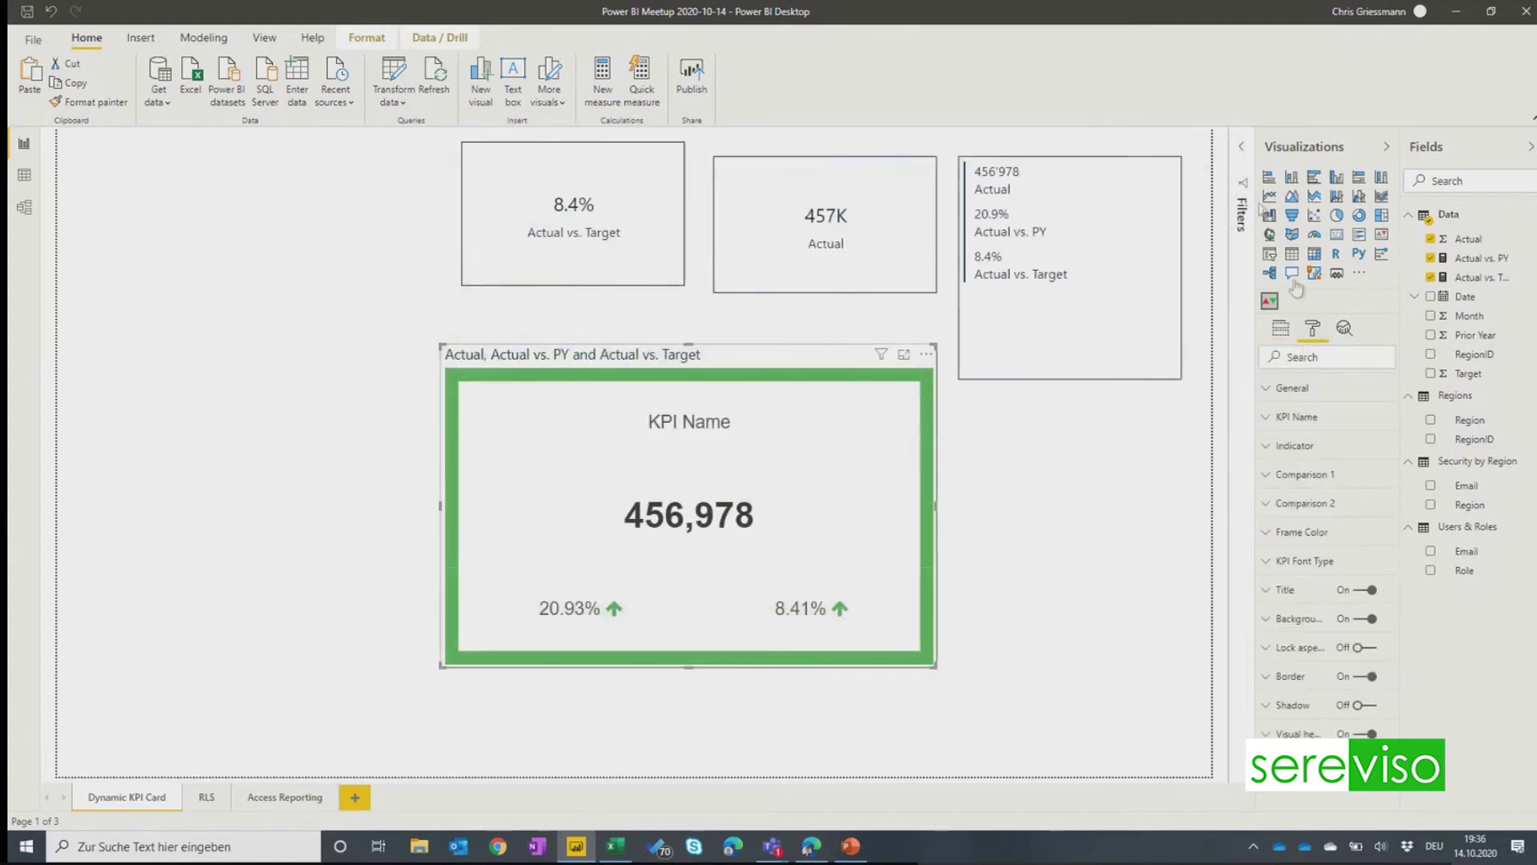
click(1367, 590)
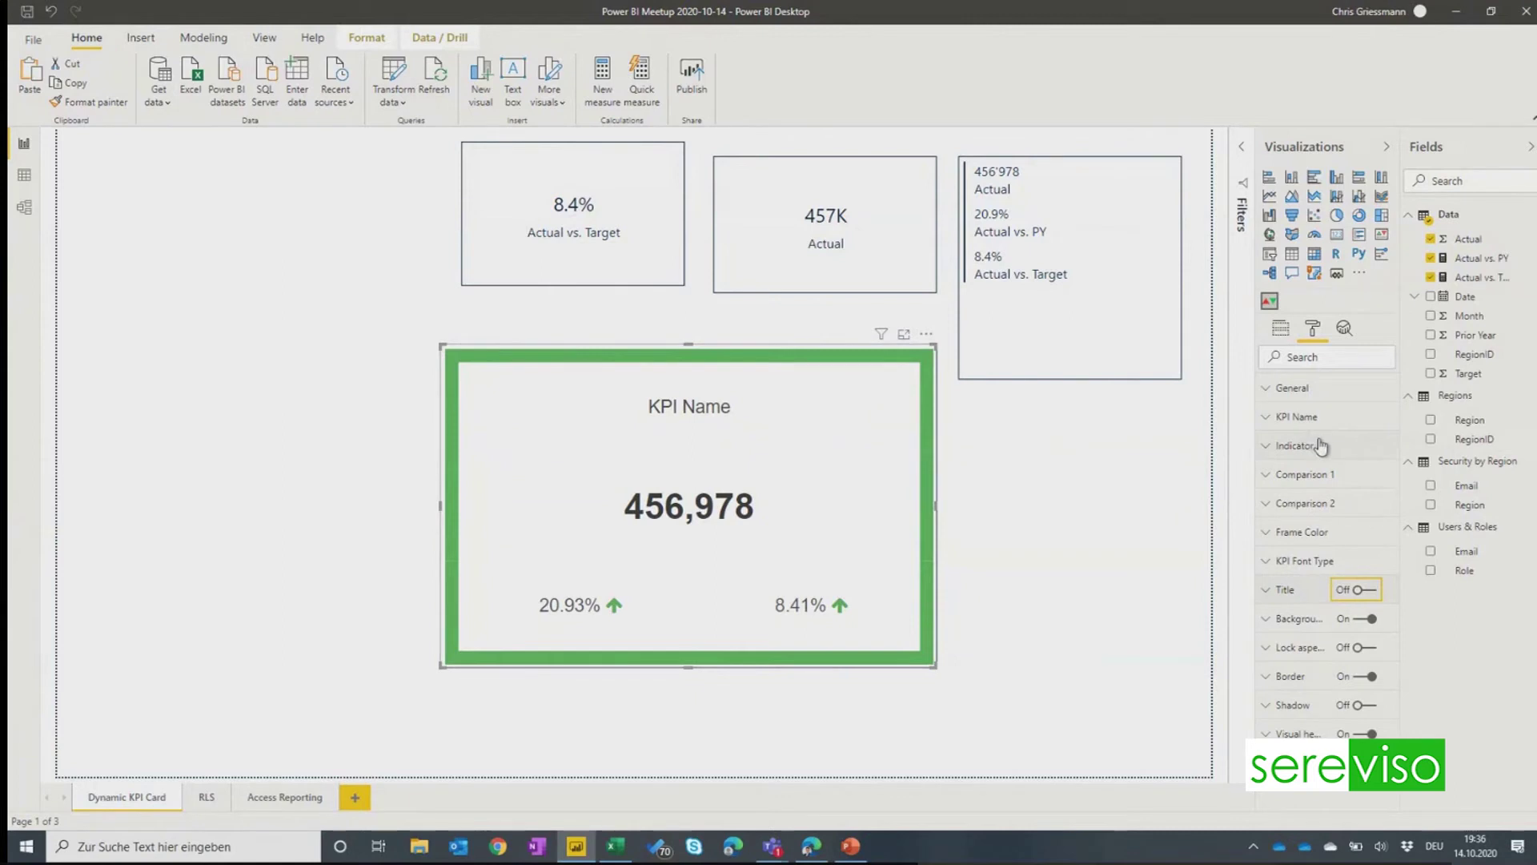
Step: Set the prefix of Comparison 1 to "Vs Prior Year" in the KPI card's formatting
click(1325, 475)
scroll(1347, 536, down, 2)
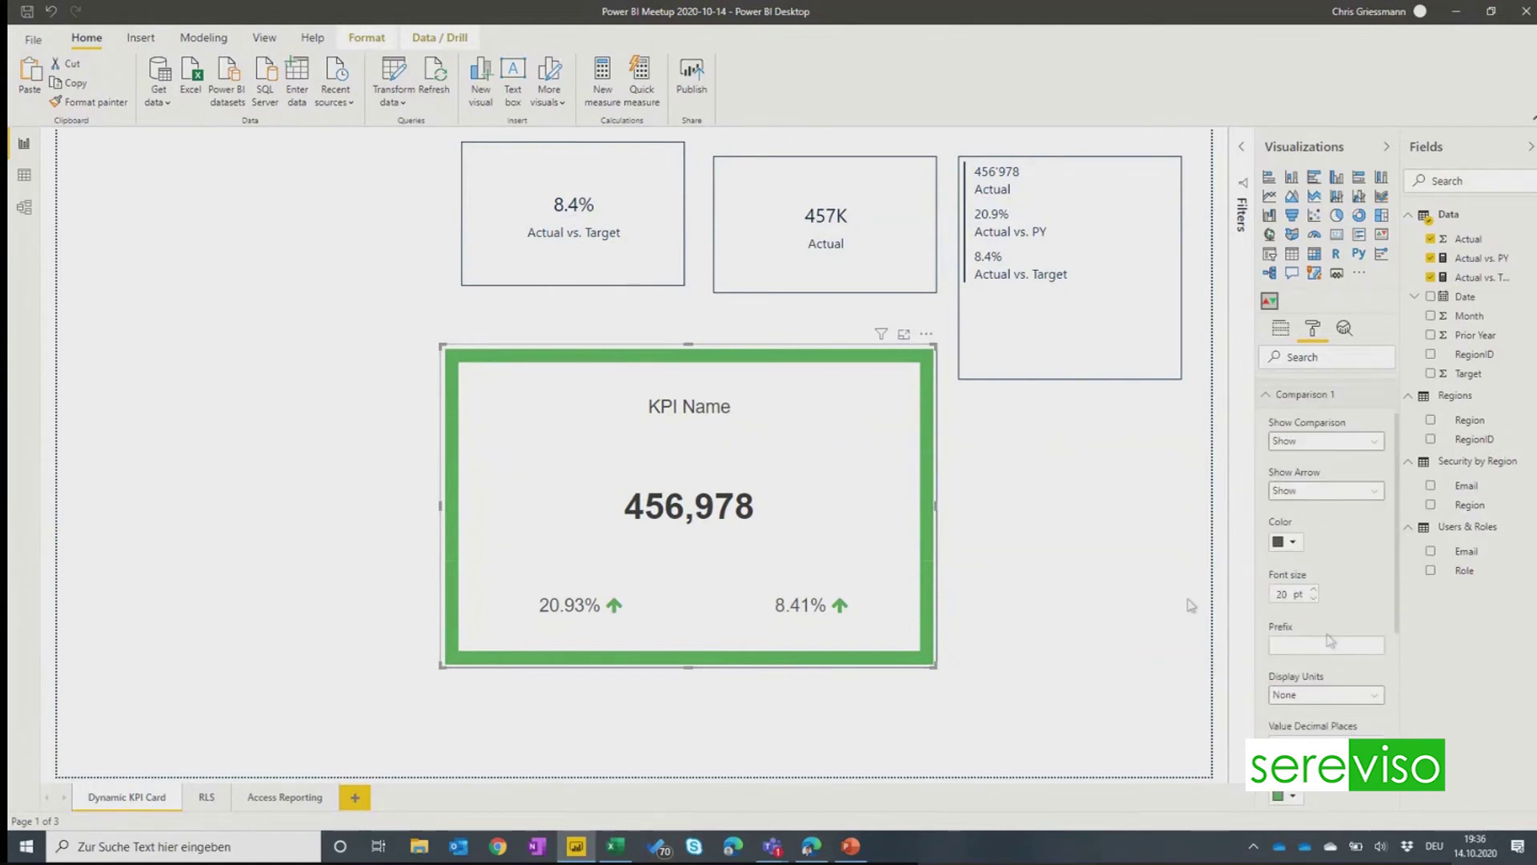
click(1307, 648)
text(Vs Prior Year)
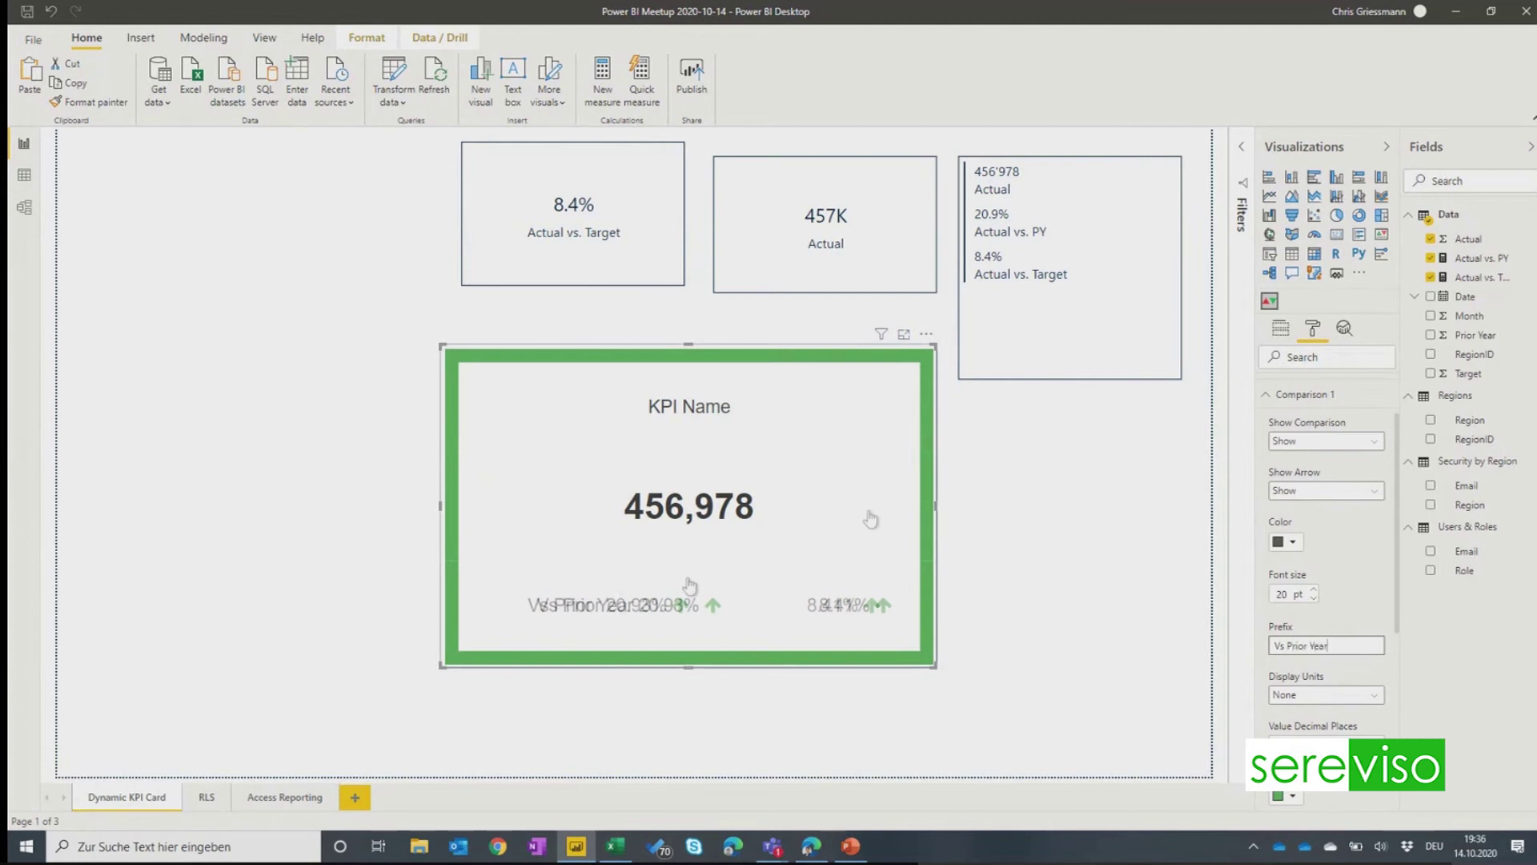
click(1311, 397)
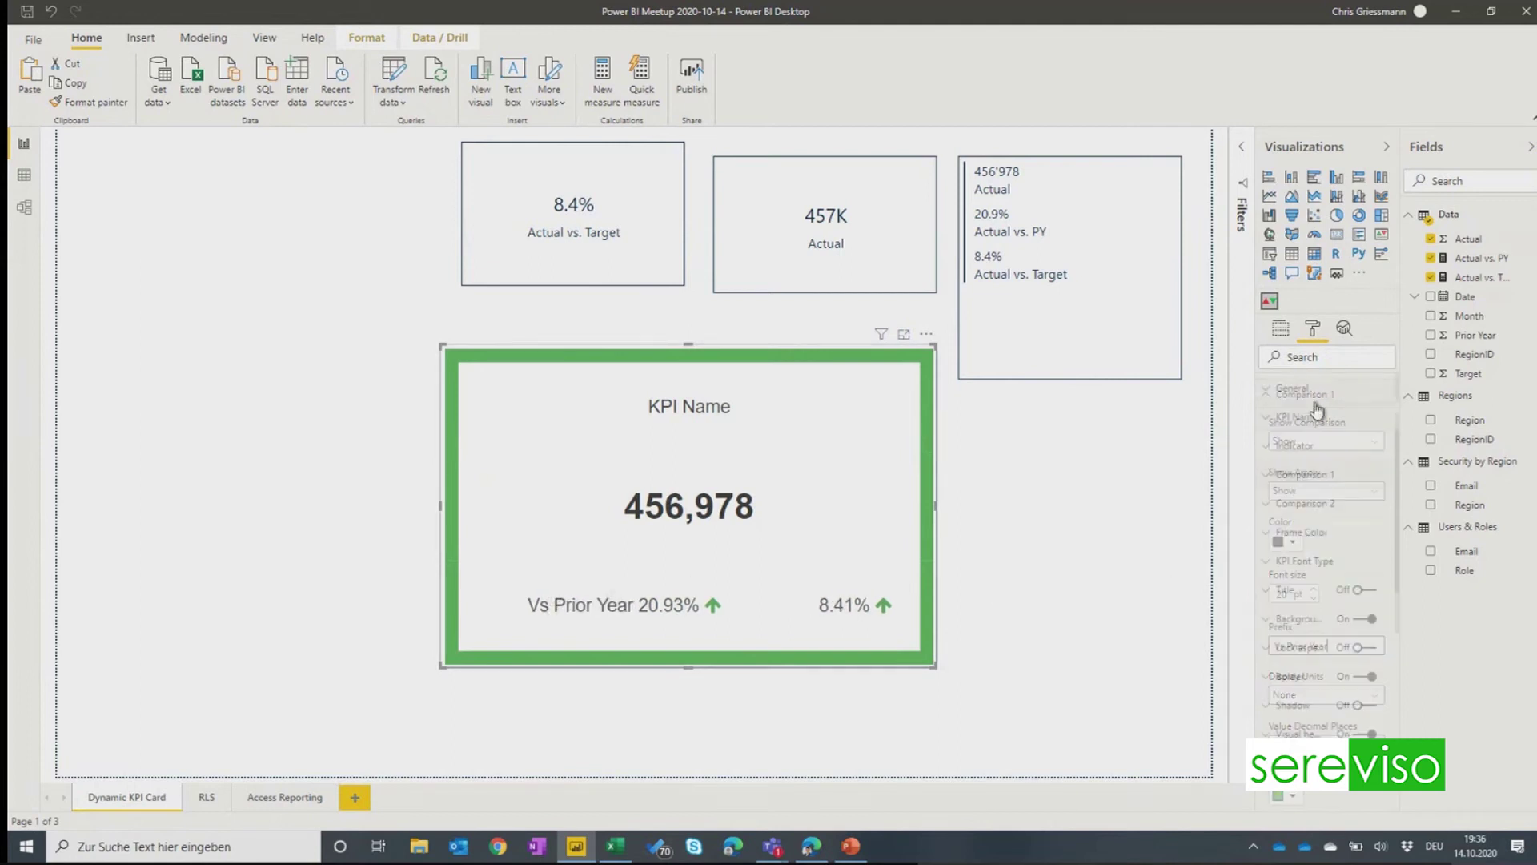
Step: Set the prefix of Comparison 2 to "vs Target" in the KPI card's formatting
click(1321, 502)
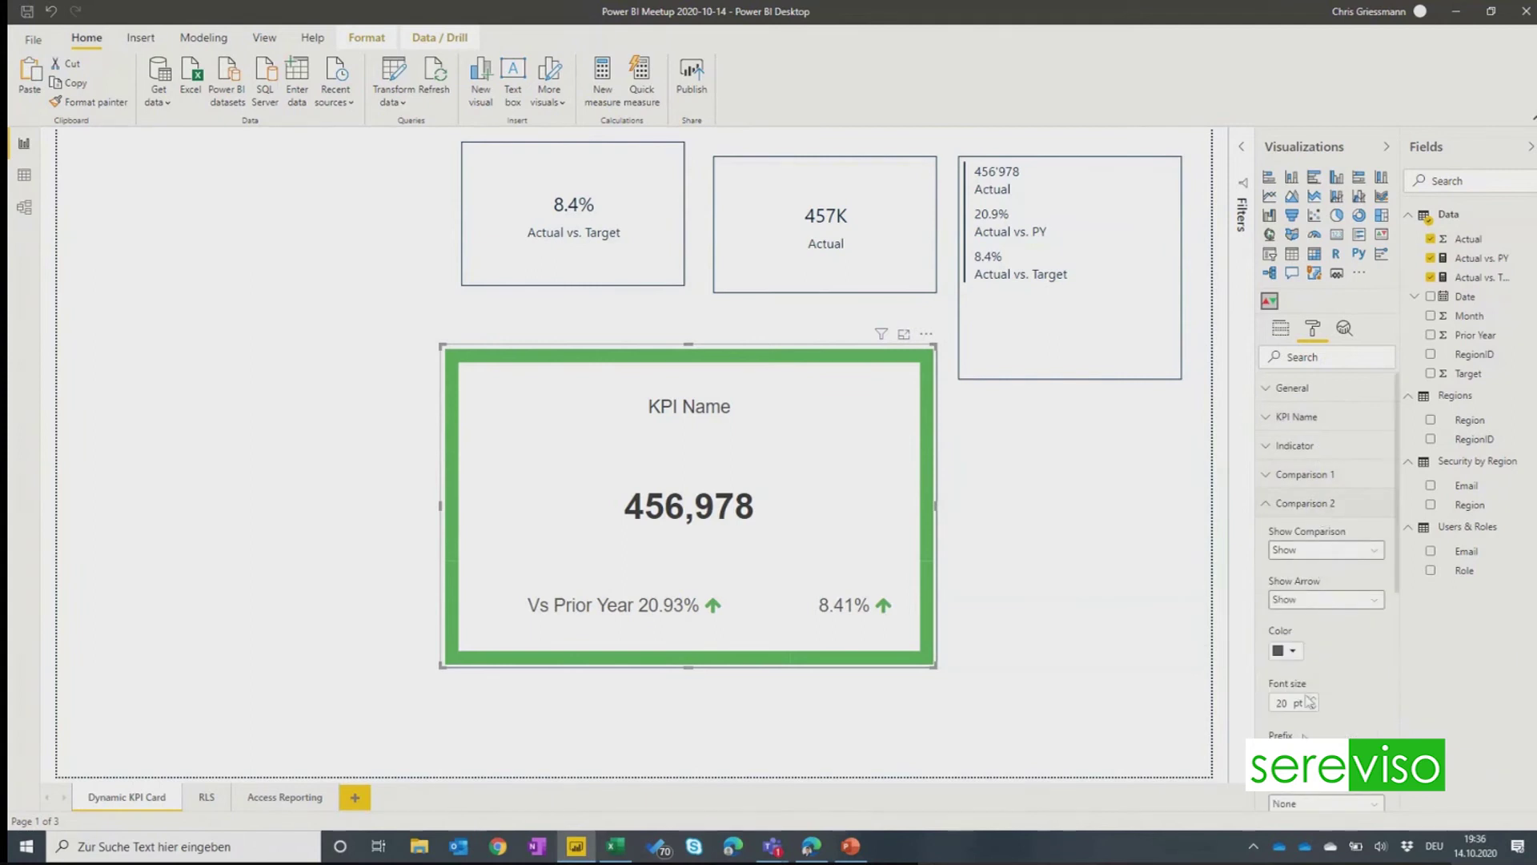
text(vs)
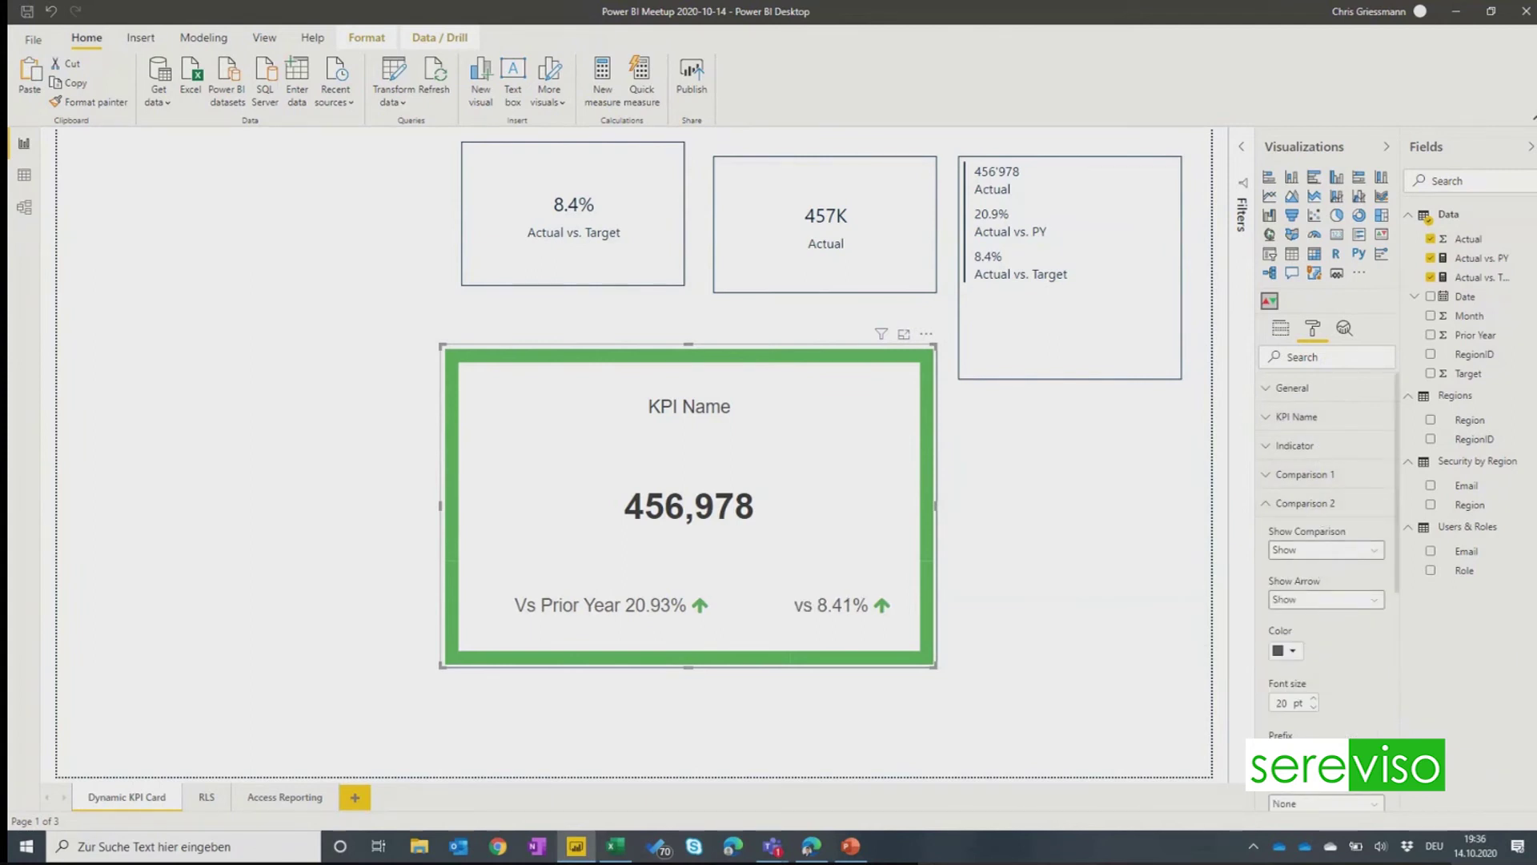
text( Target)
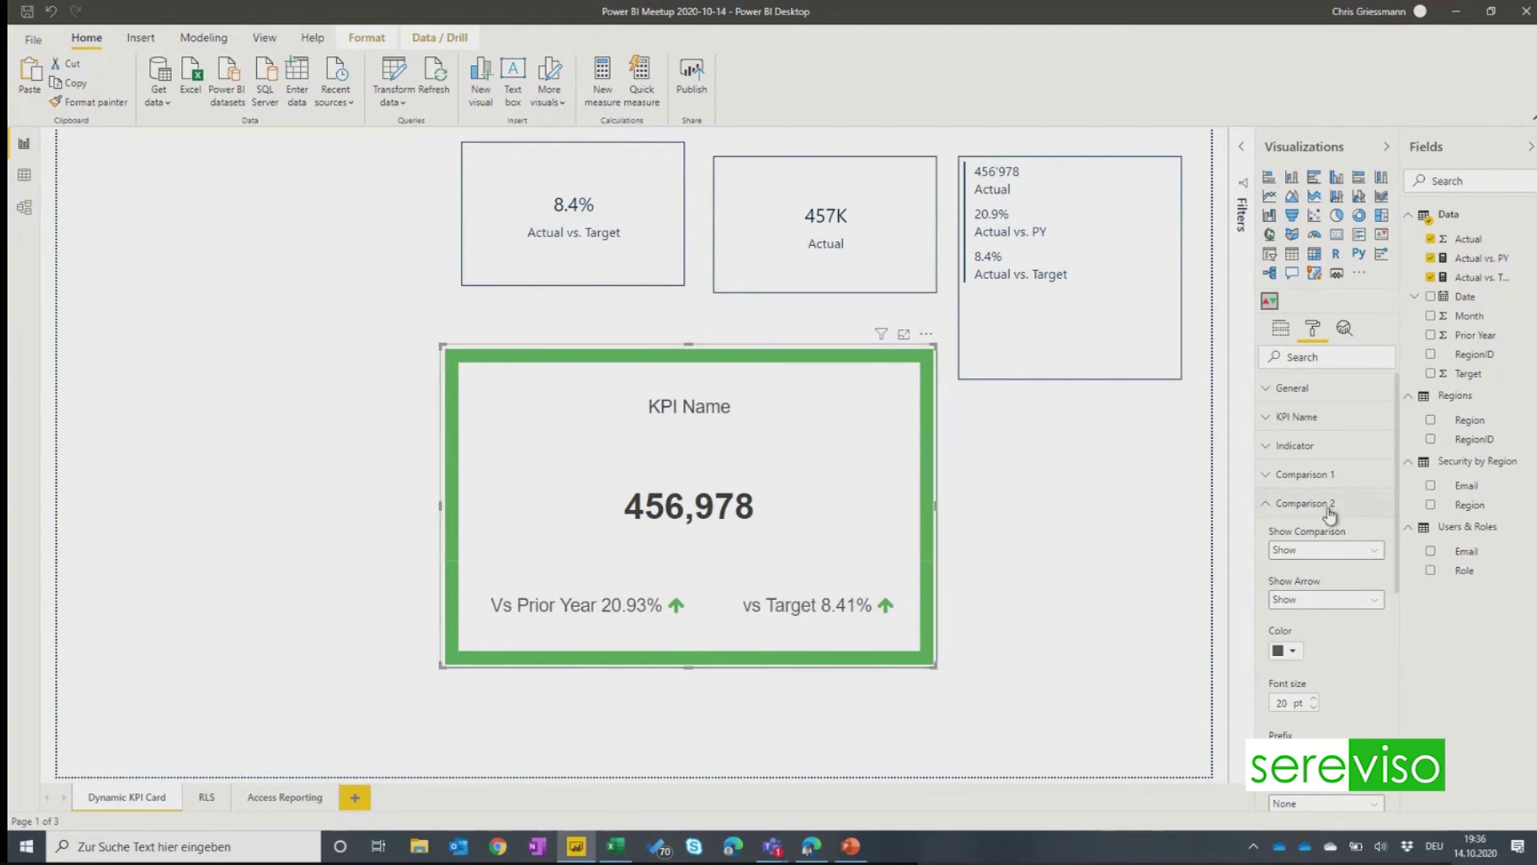
Step: Hide Comparison 2 on the KPI card, and show it again
scroll(1332, 505, down, 1)
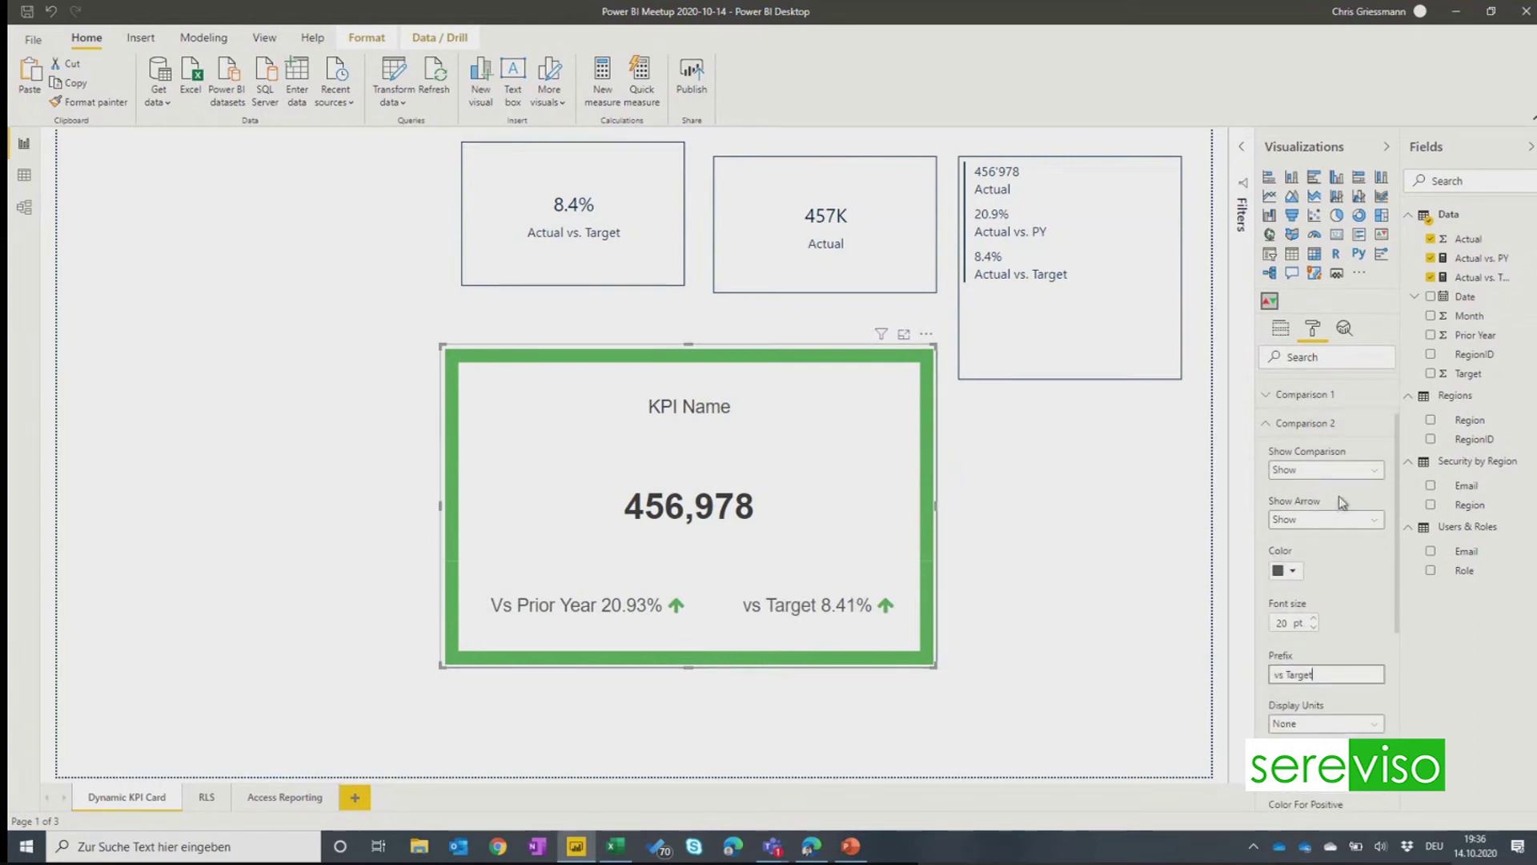
scroll(1340, 498, down, 1)
click(1360, 398)
click(1328, 428)
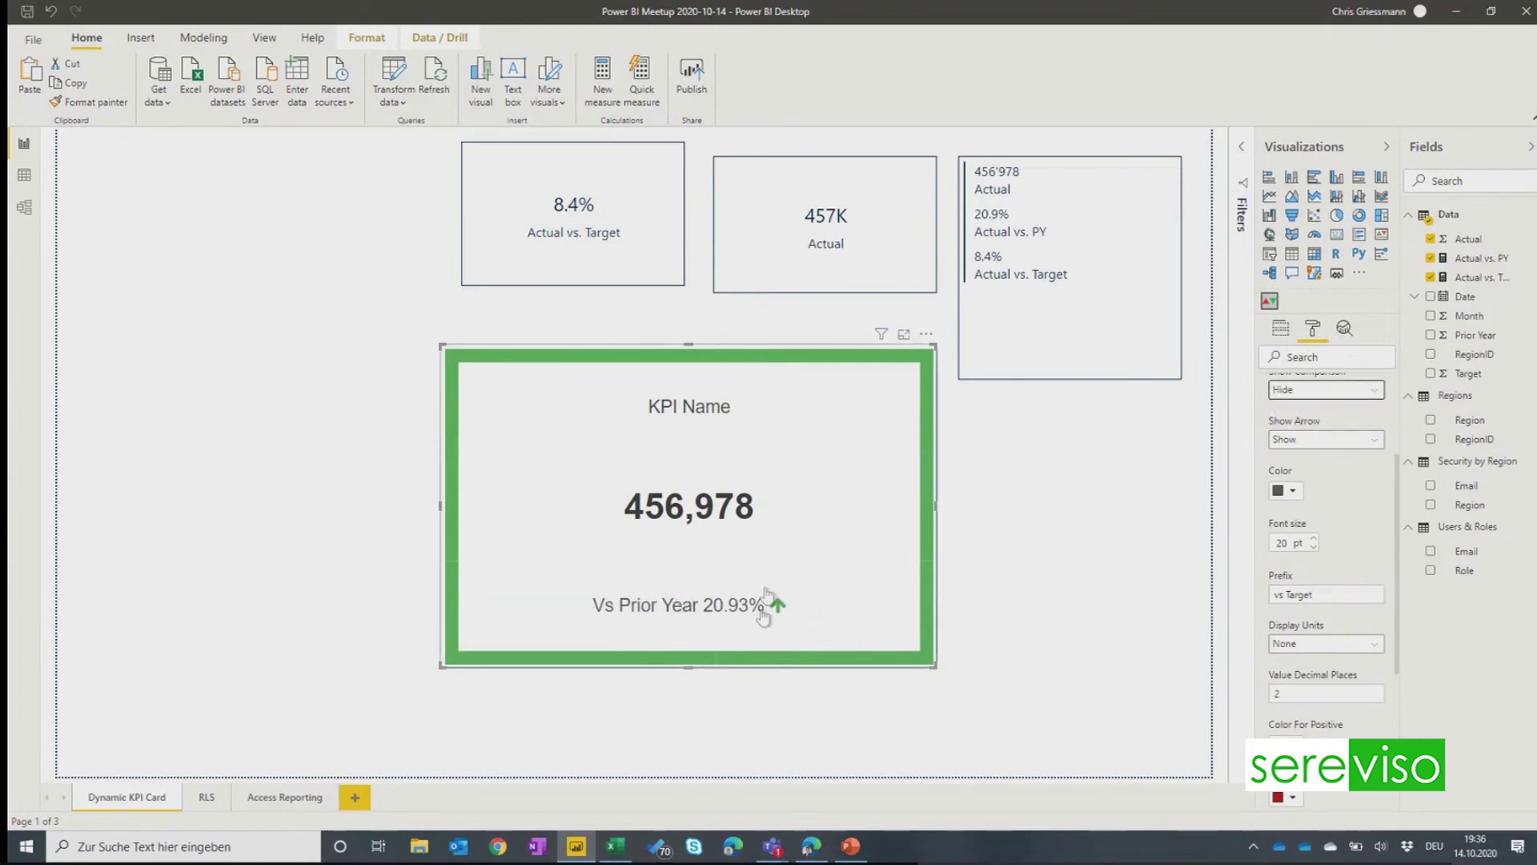
click(1328, 400)
click(1329, 408)
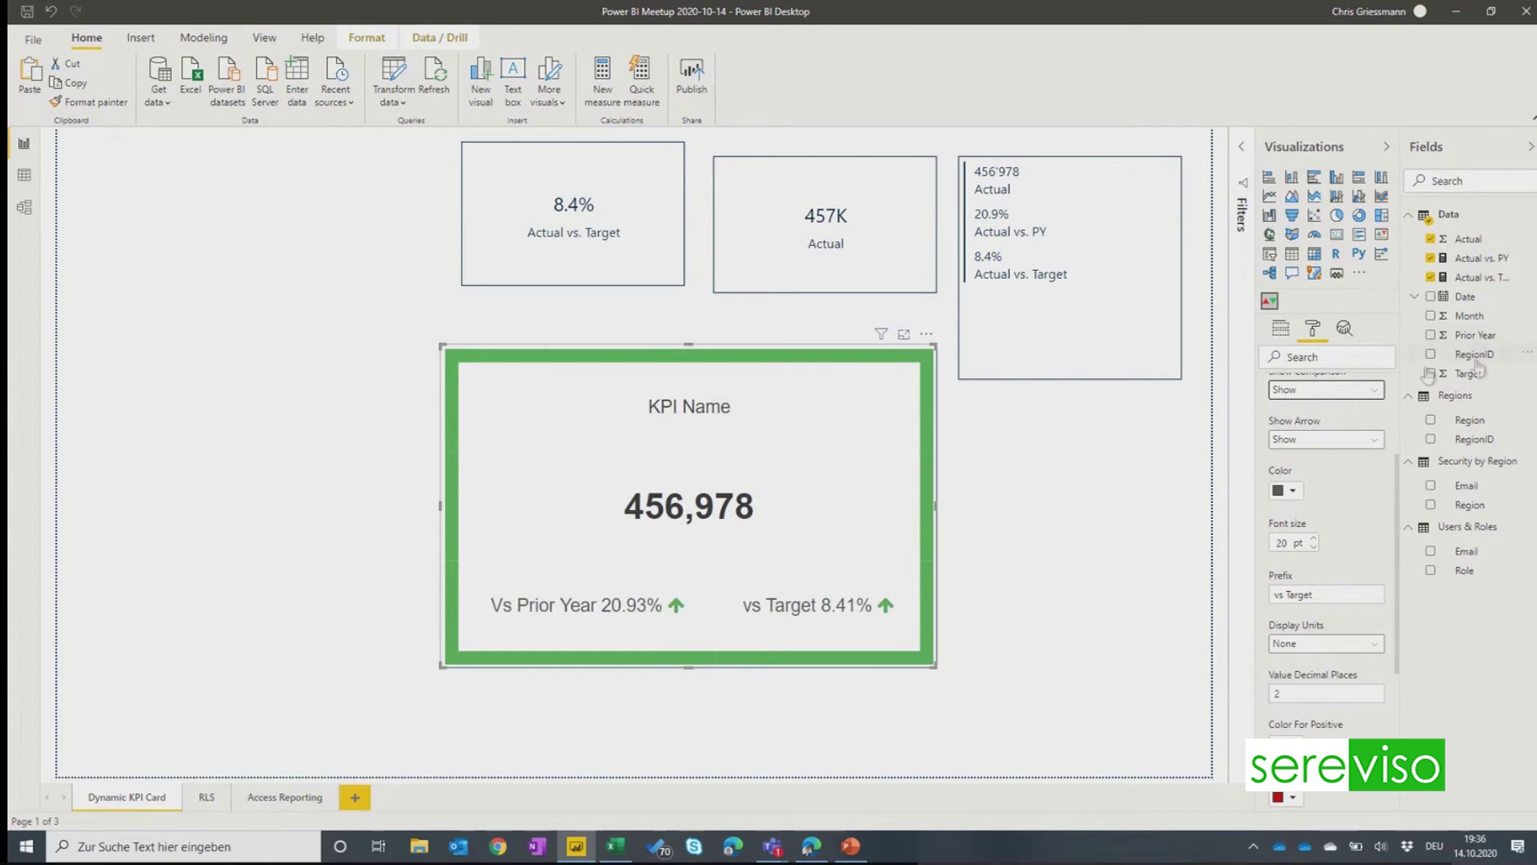
Step: Hide the arrow of Comparison 2, and set it back to Show
click(1345, 440)
click(1332, 475)
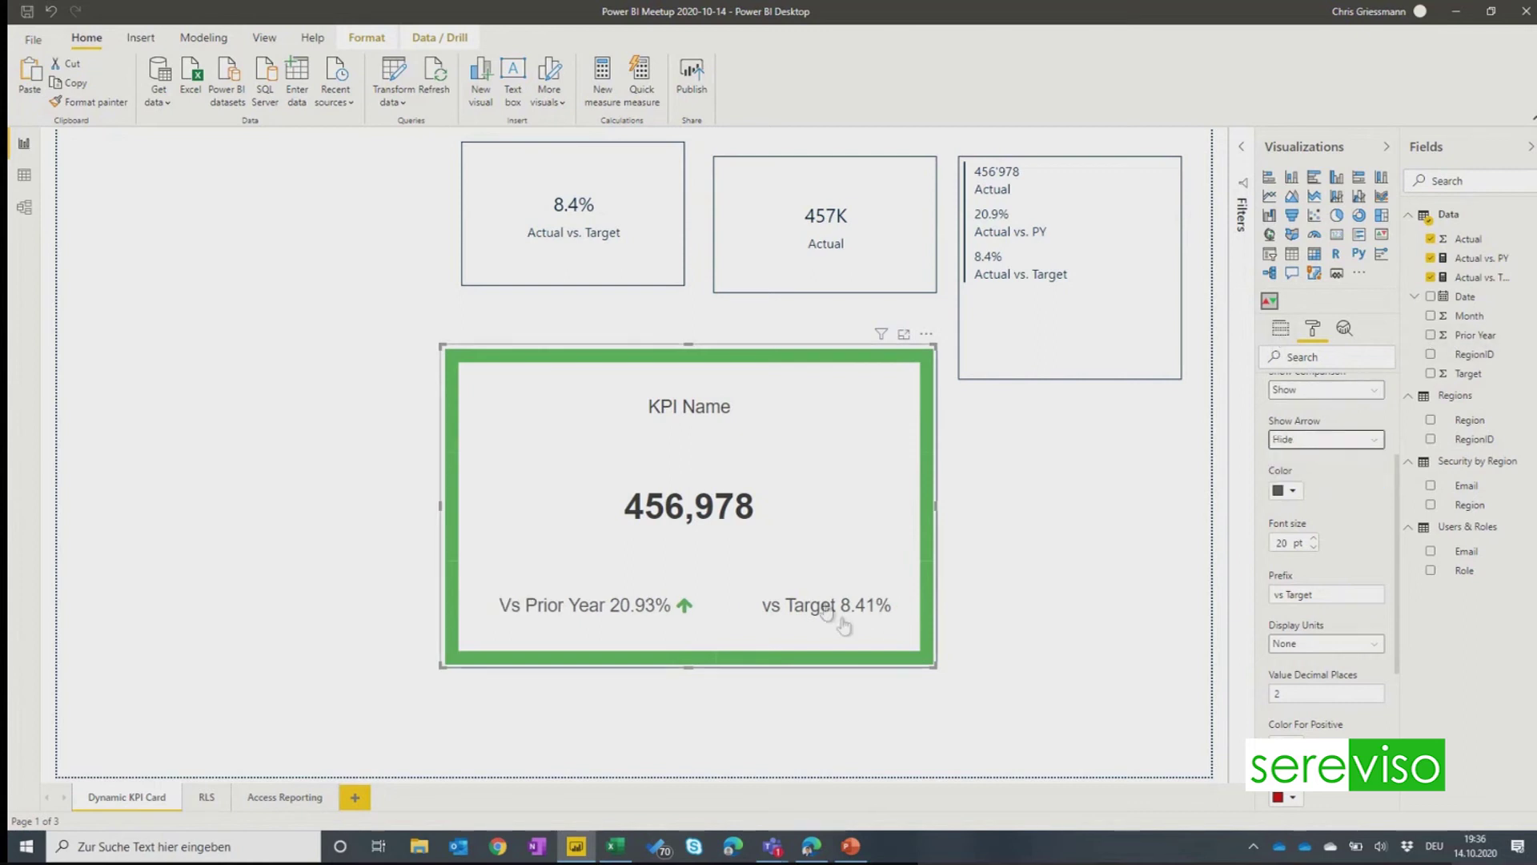
click(1329, 440)
click(1329, 458)
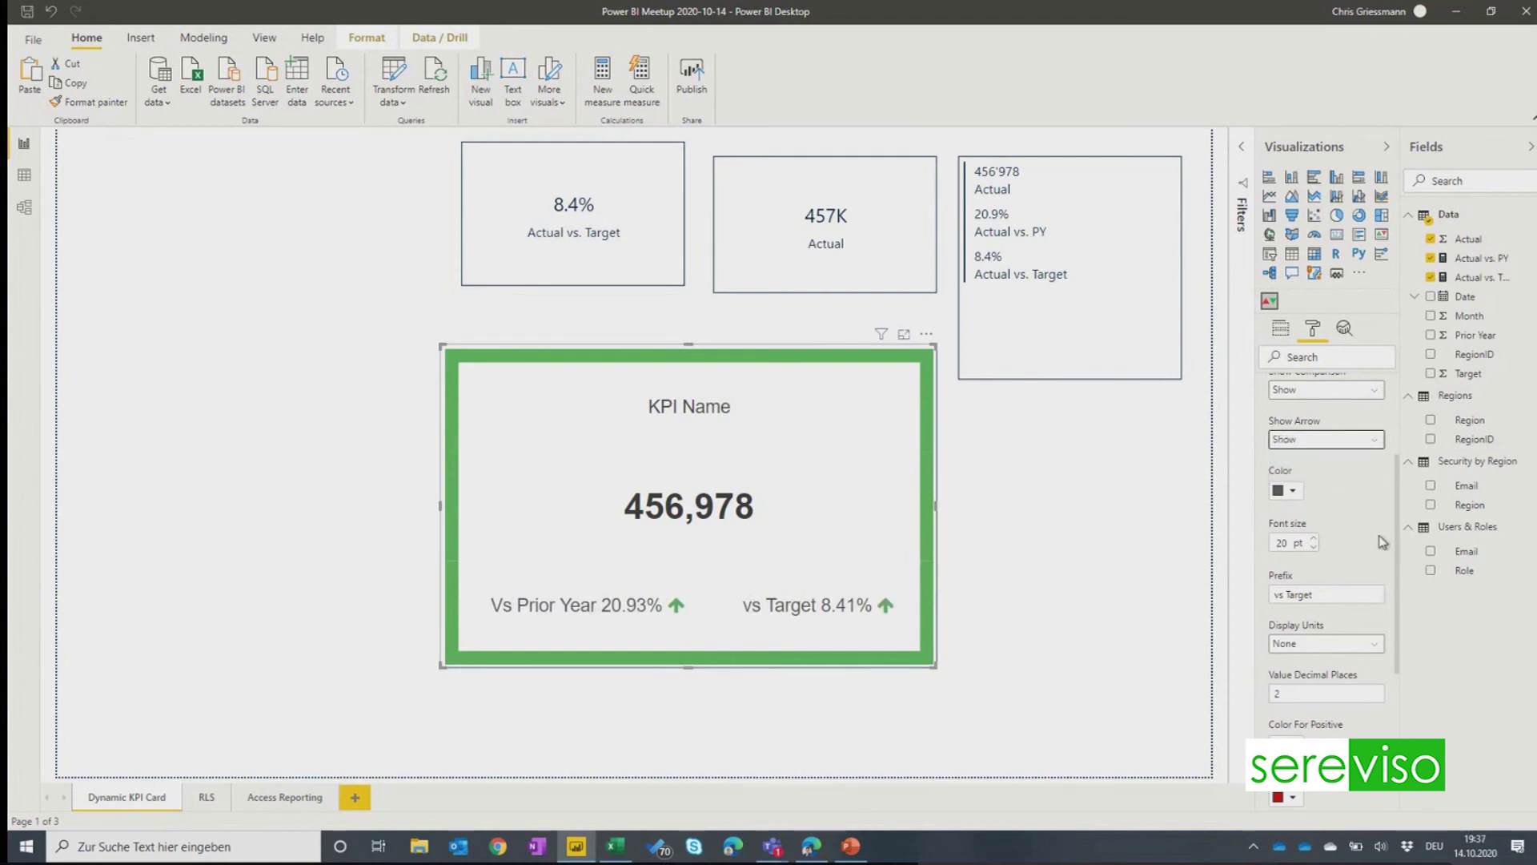
Step: Swap Comparison 2's arrow colors by setting the positive color to red and the negative color to green
drag(1399, 539, 1394, 628)
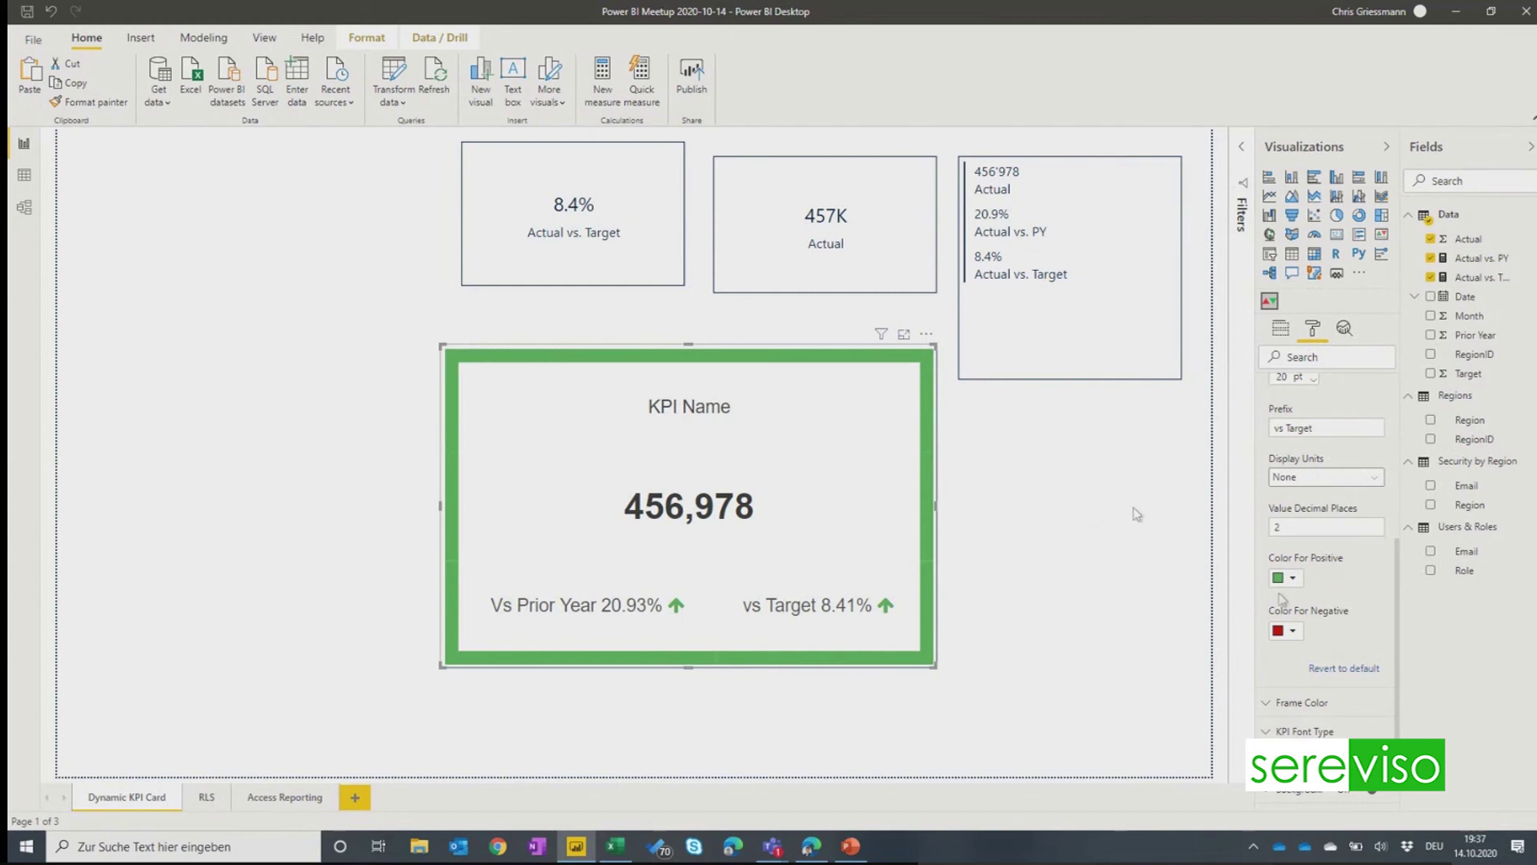
click(1290, 577)
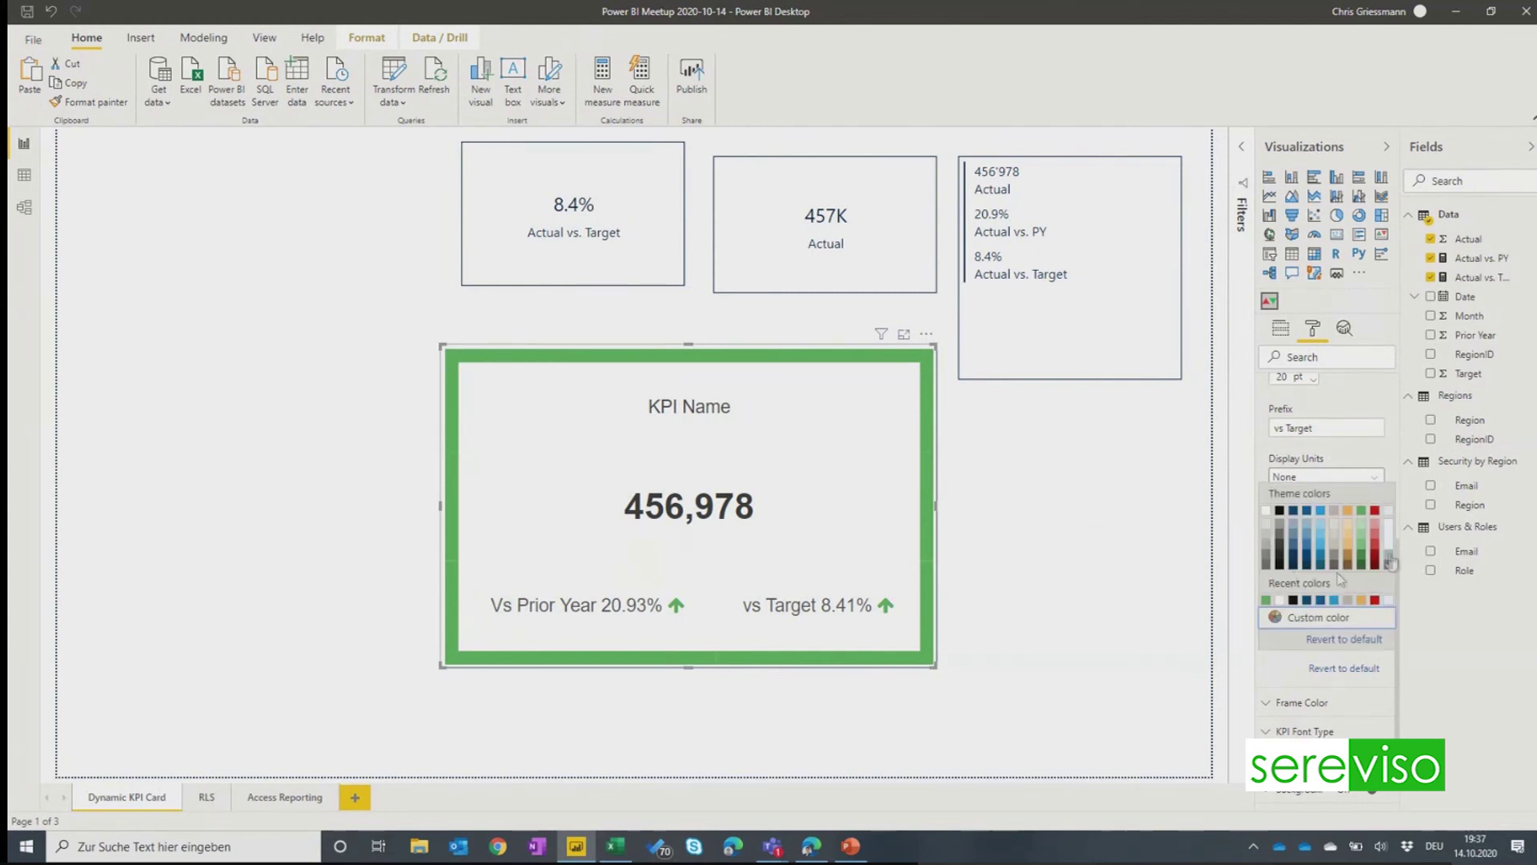
click(1374, 510)
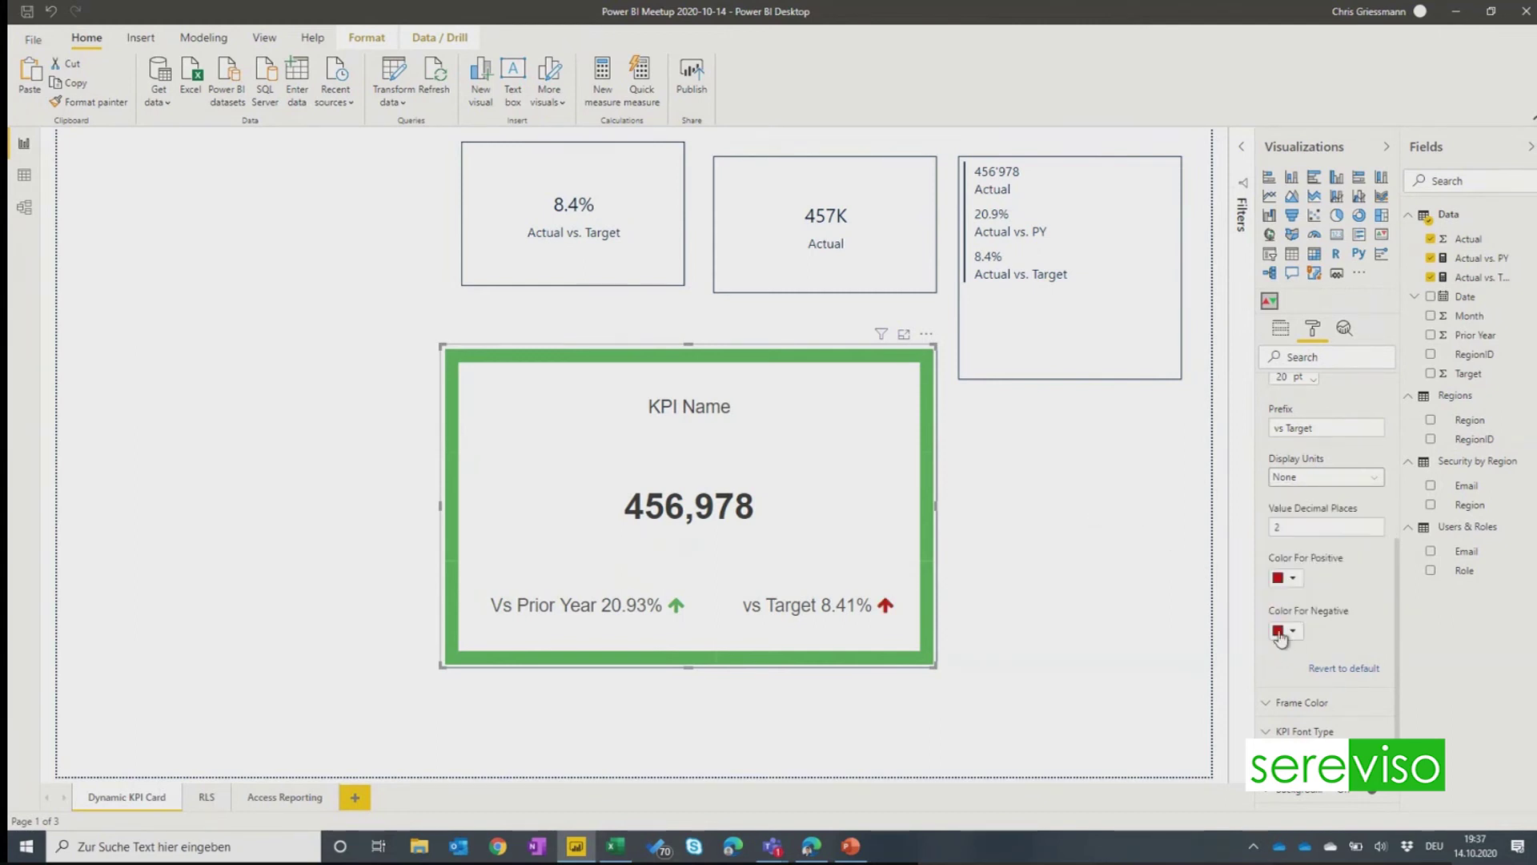
click(1280, 631)
click(1363, 493)
Step: Base the KPI card's frame color on the Comparison 2 field
scroll(1332, 657, down, 2)
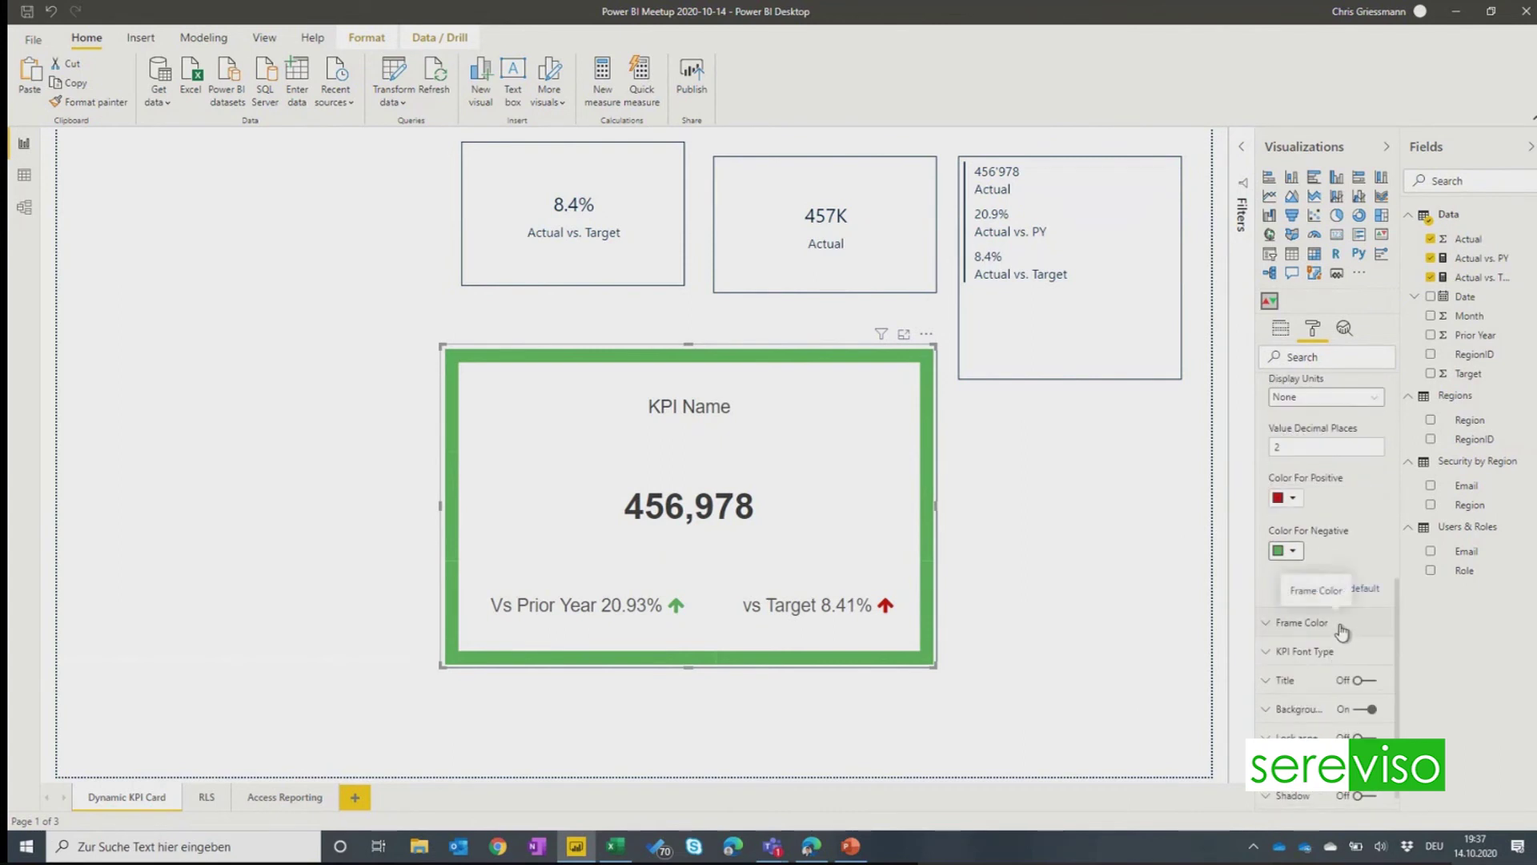
click(1342, 630)
scroll(1361, 656, down, 2)
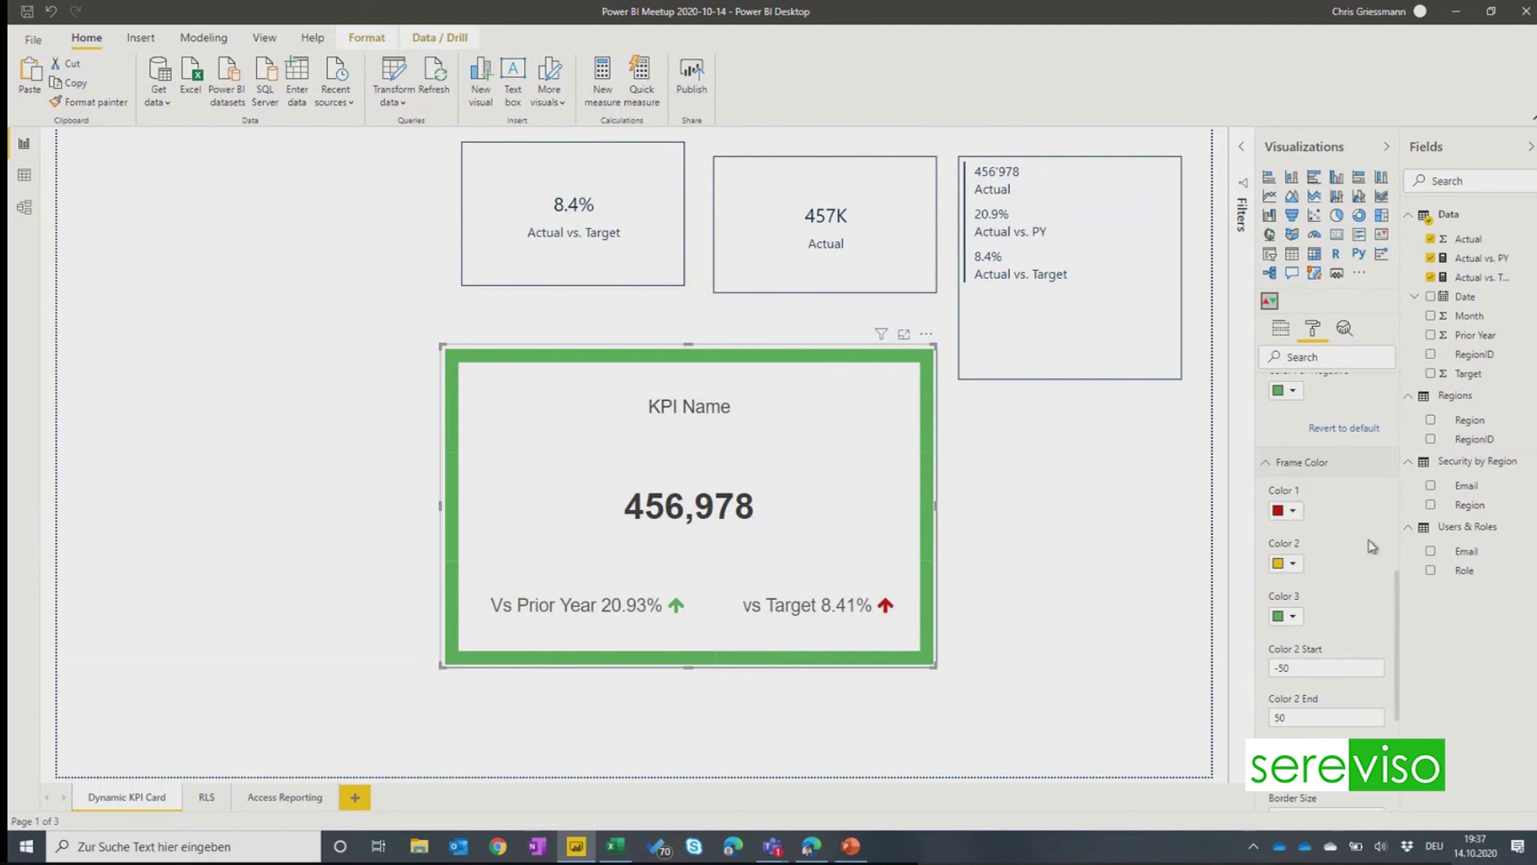
scroll(1371, 553, down, 2)
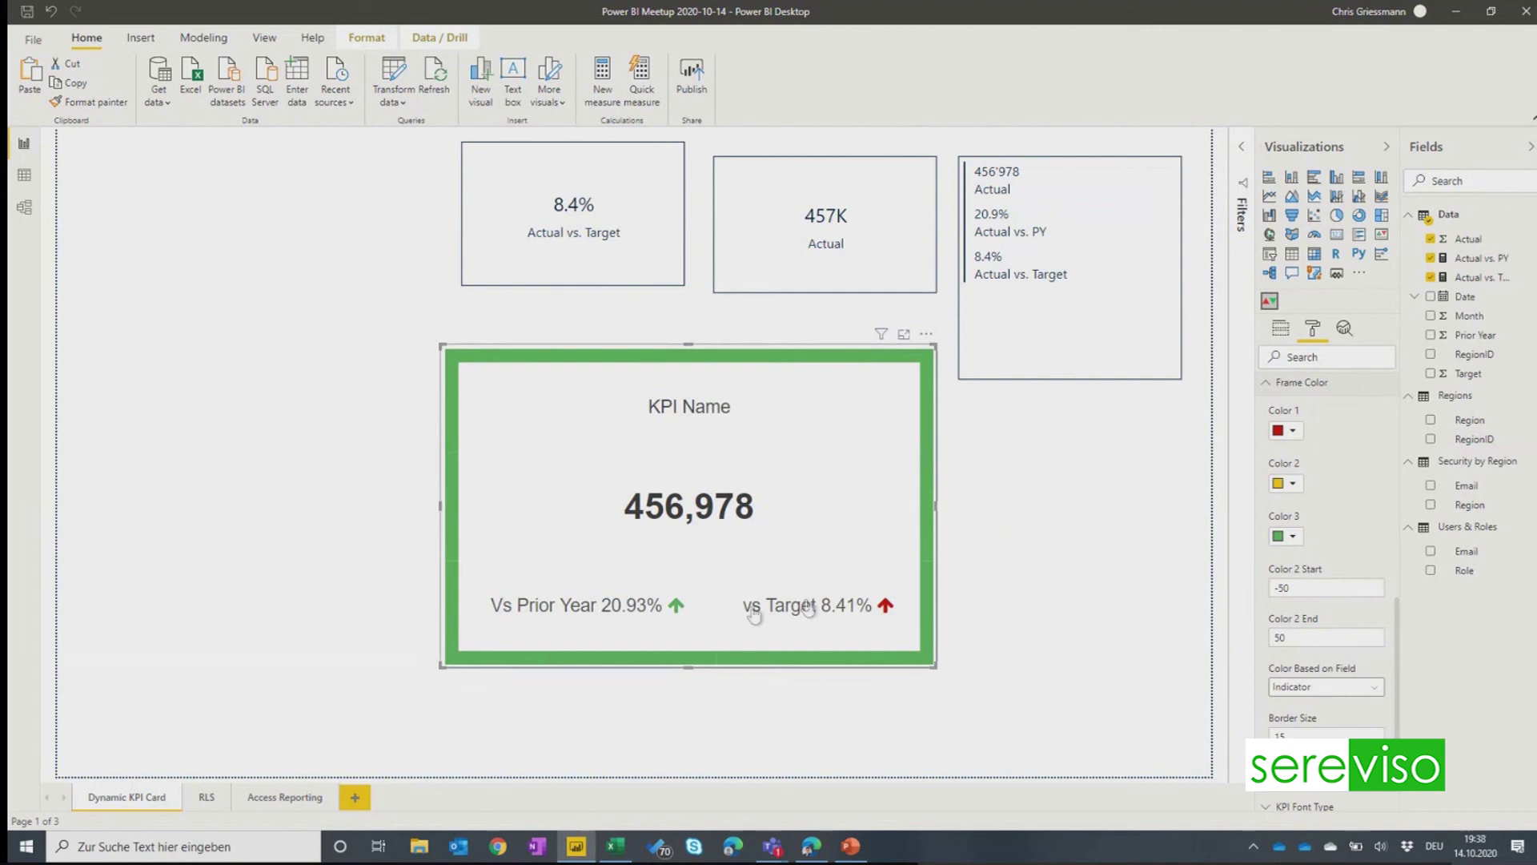
click(1332, 686)
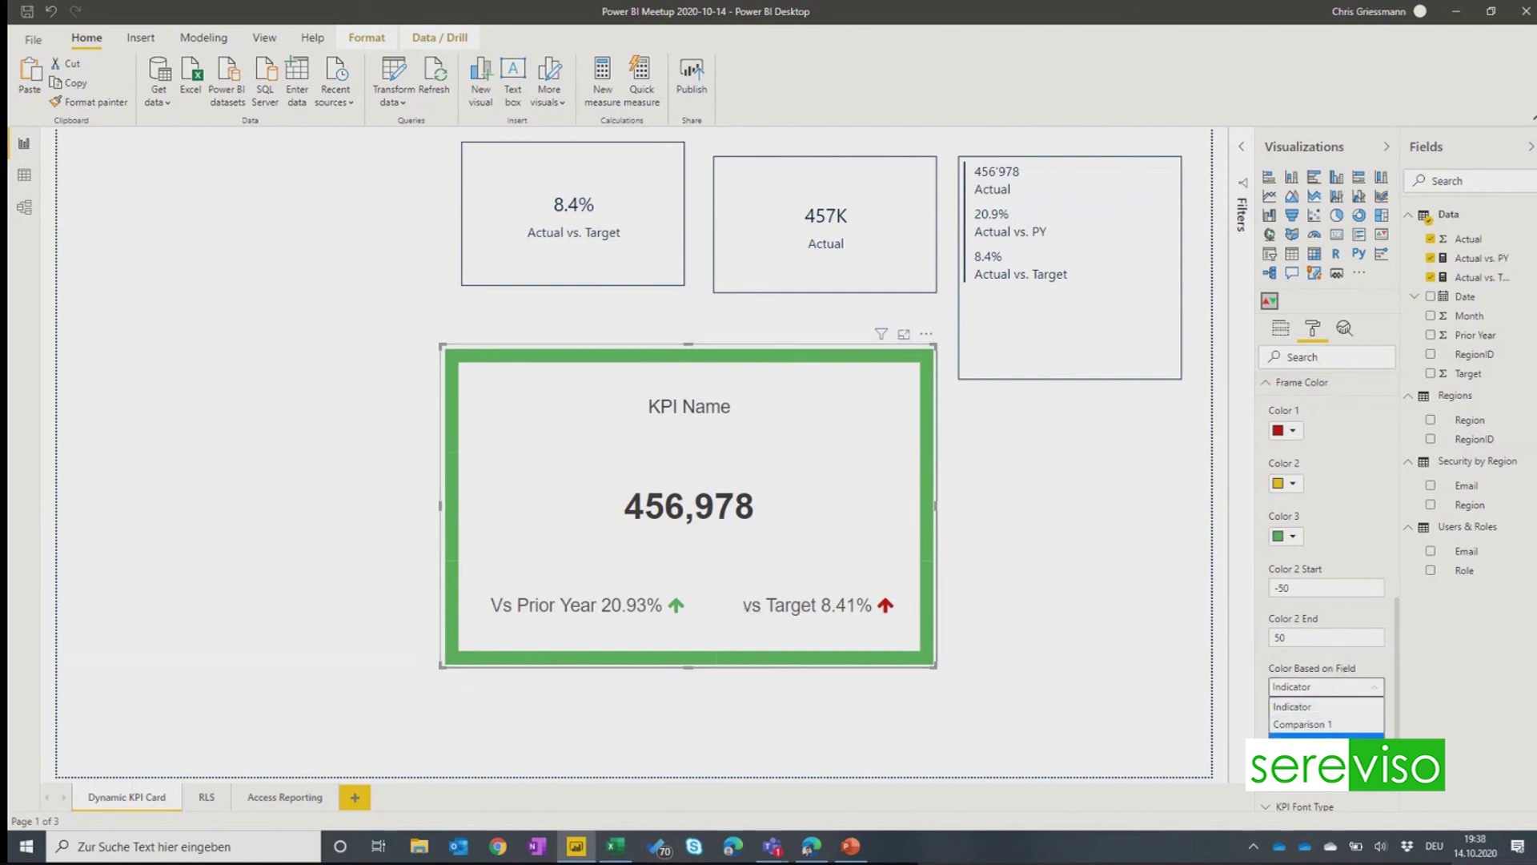
click(1321, 735)
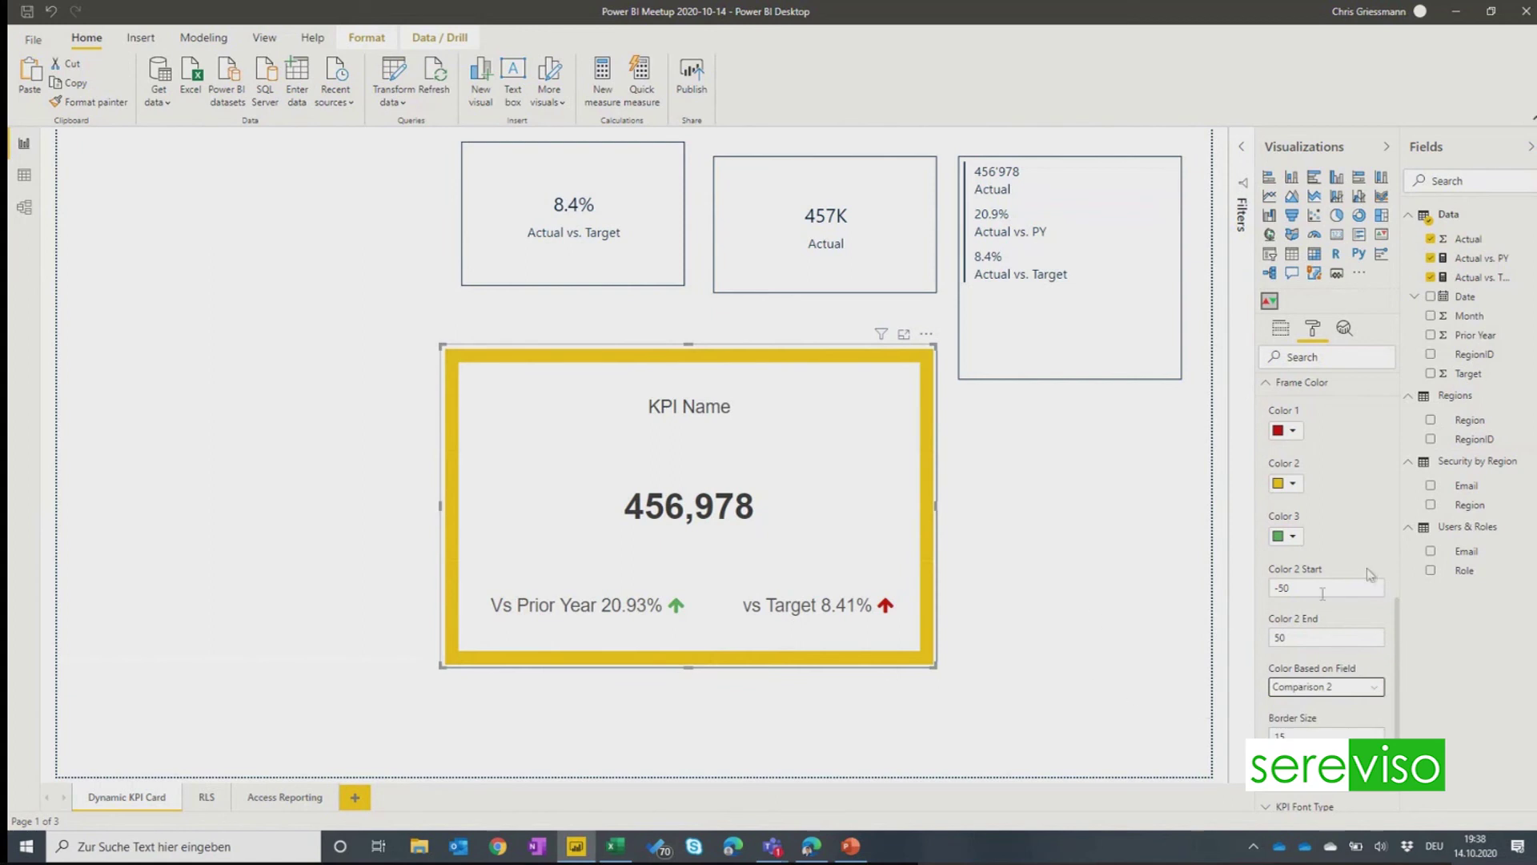
Step: Set the frame color thresholds to -0.01 for Color 2 Start and 0.01 for Color 2 End
drag(1327, 594, 1273, 594)
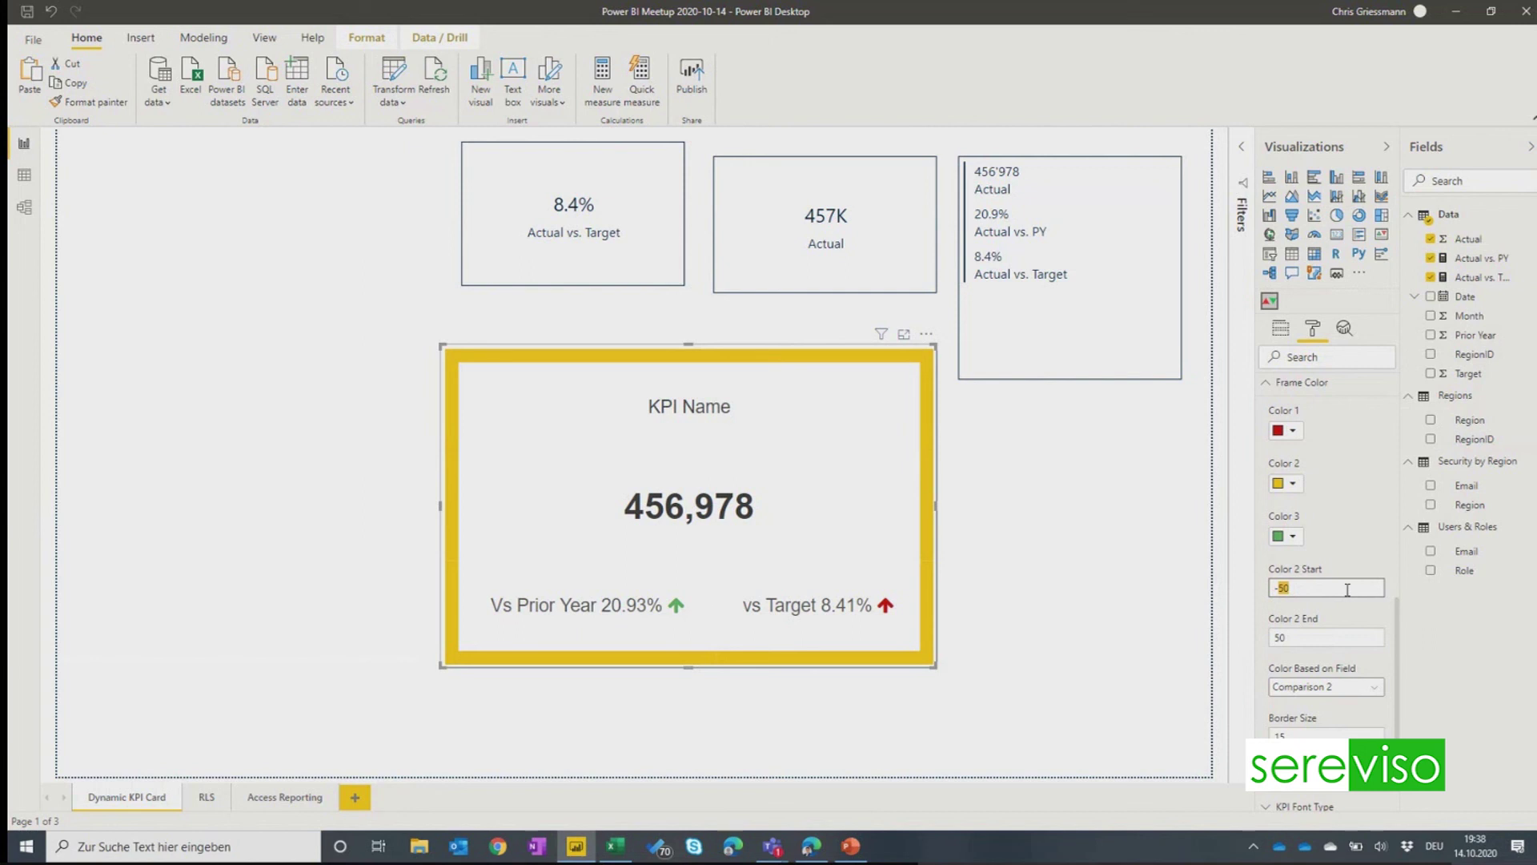
click(1291, 637)
double_click(1291, 636)
text(0.01)
key(Return)
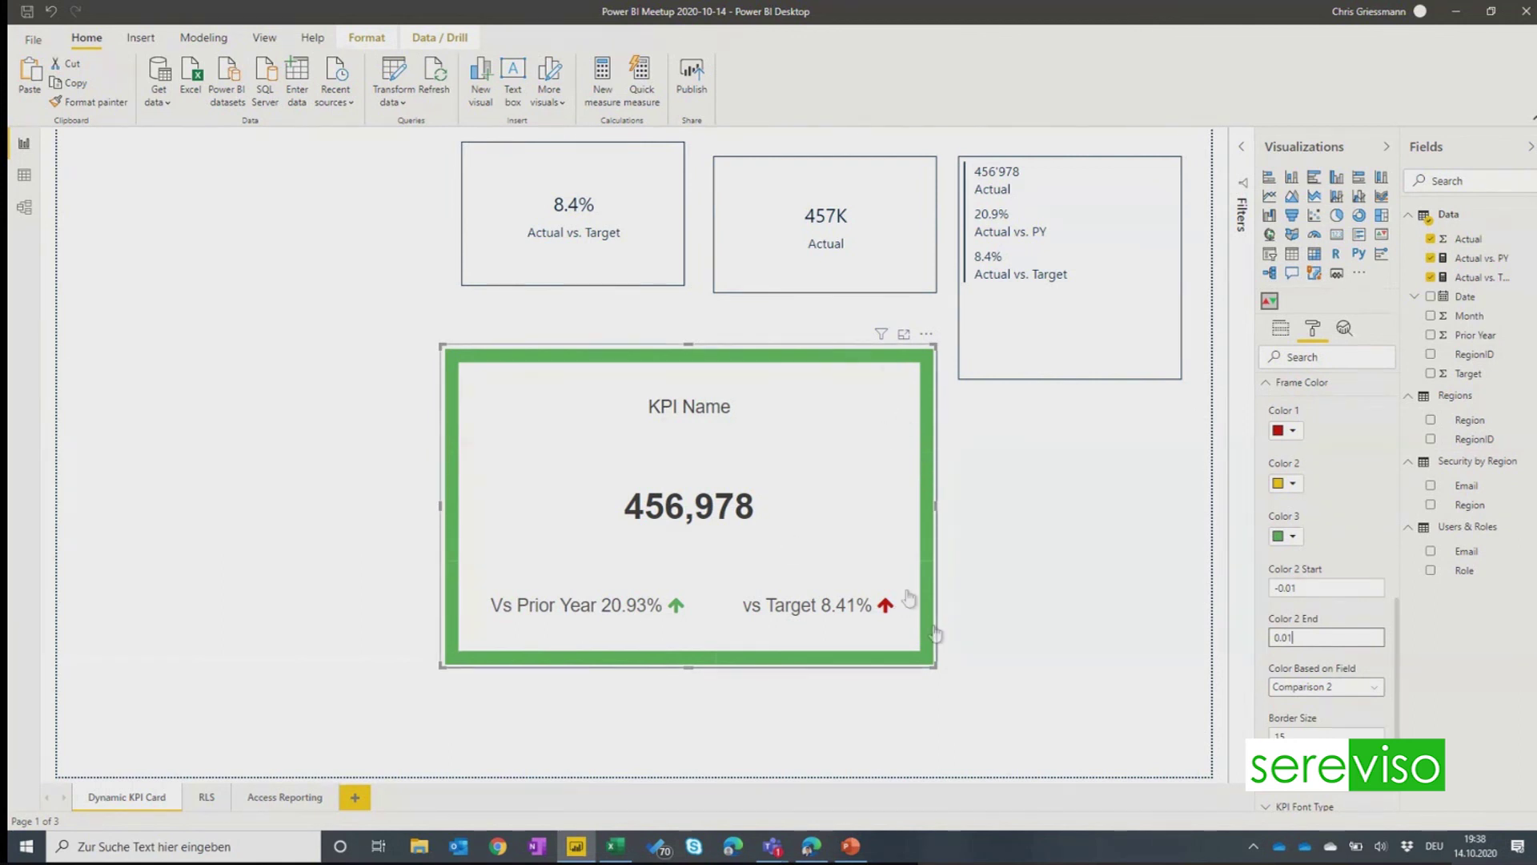
Step: Reverse the frame's color scale by setting Color 3 to red and Color 1 to green
click(1289, 538)
click(1372, 420)
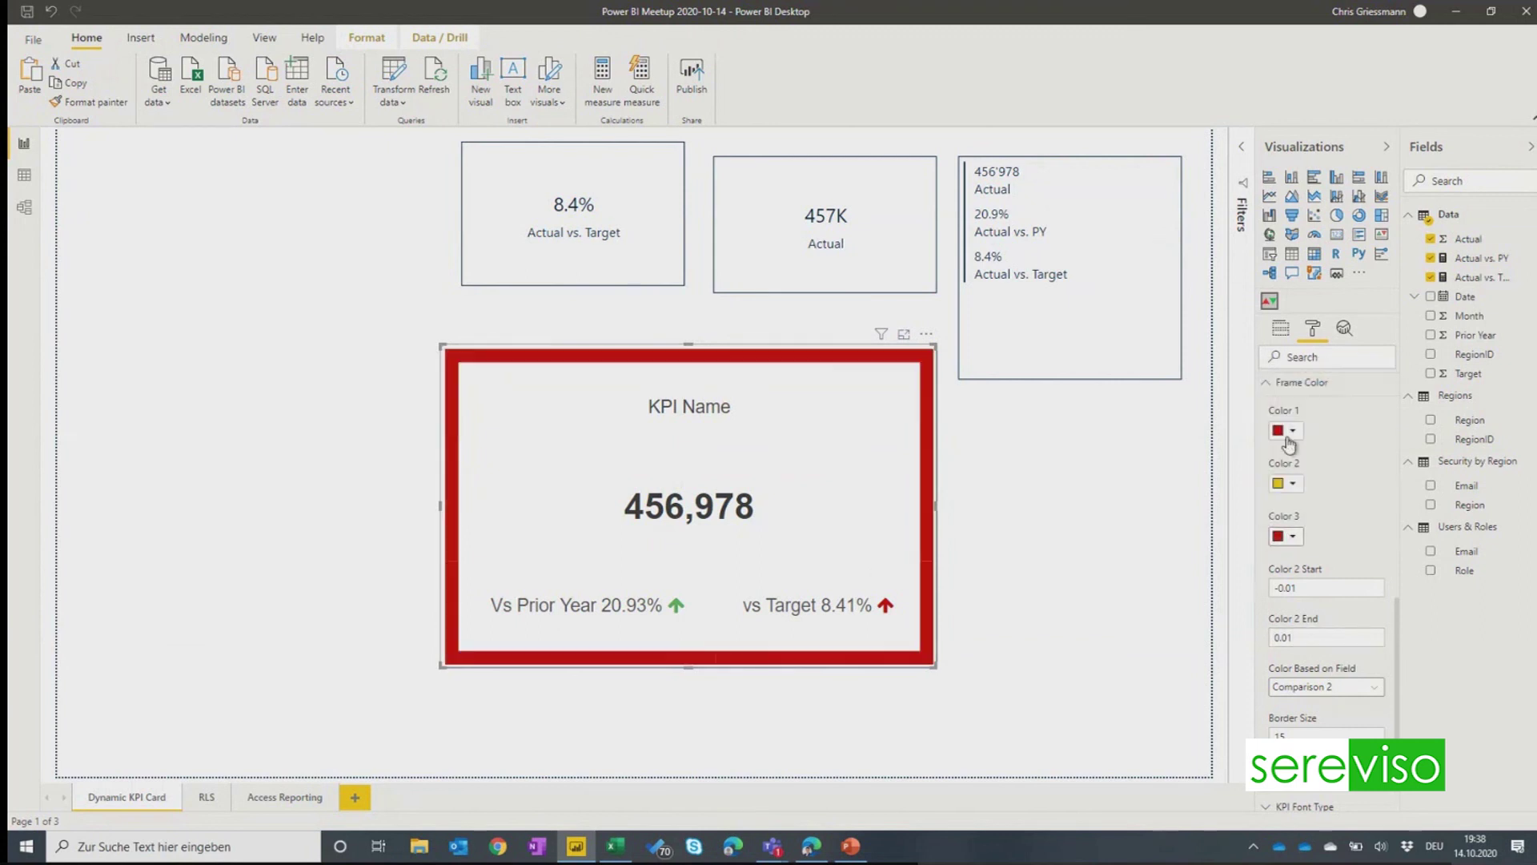
click(1288, 439)
click(1368, 288)
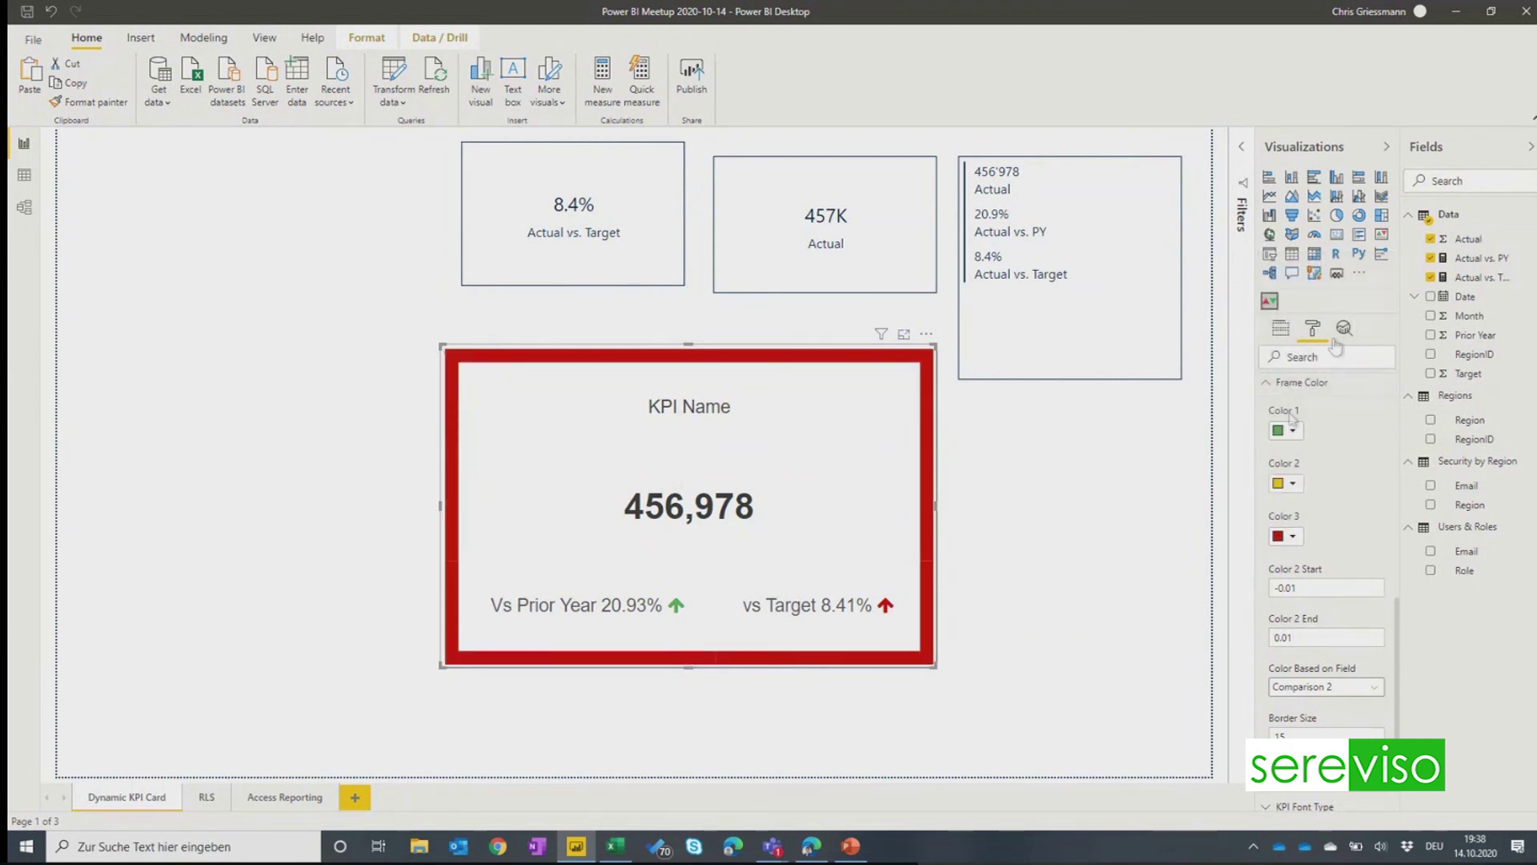